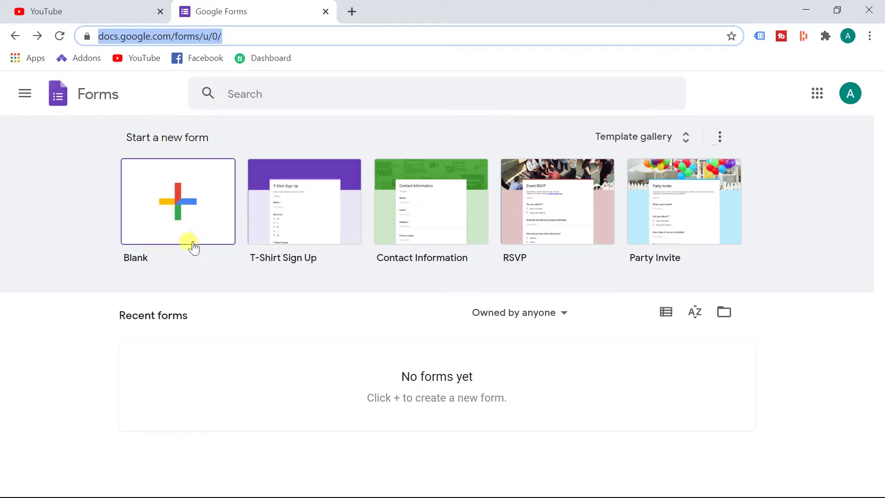
Start a blank form and rename the document 'Contact form'
key("Return")
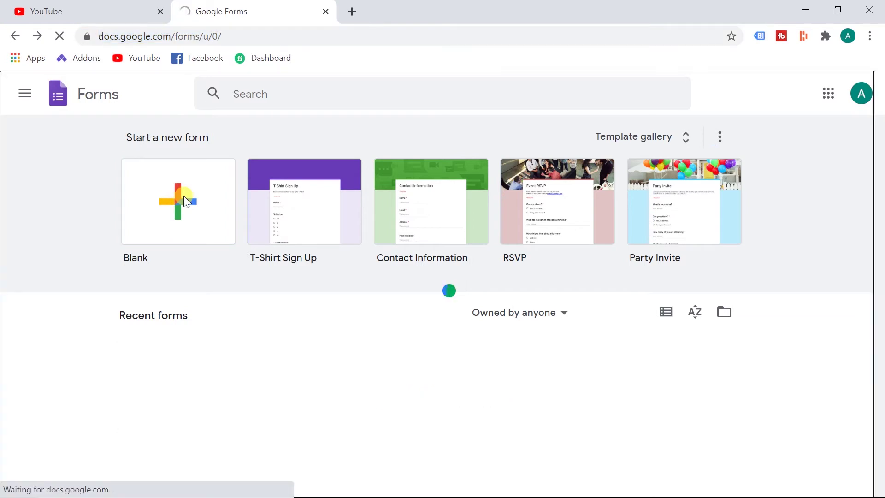
left_click(183, 196)
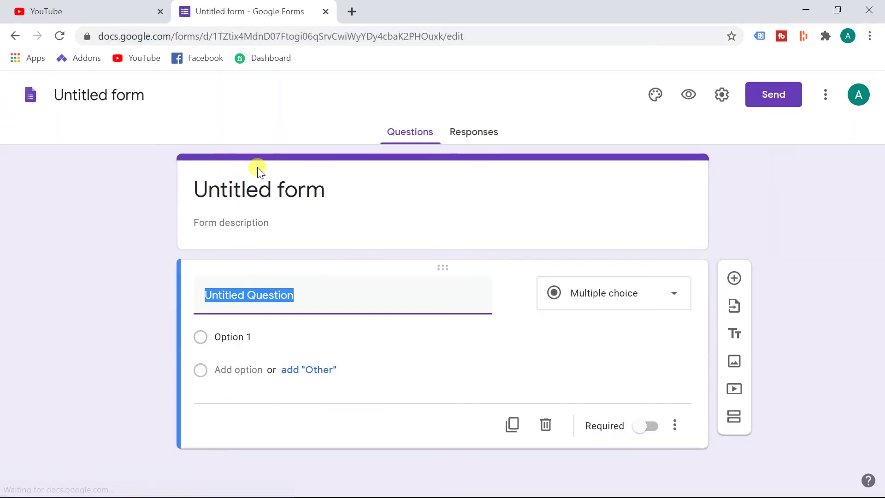
left_click(89, 88)
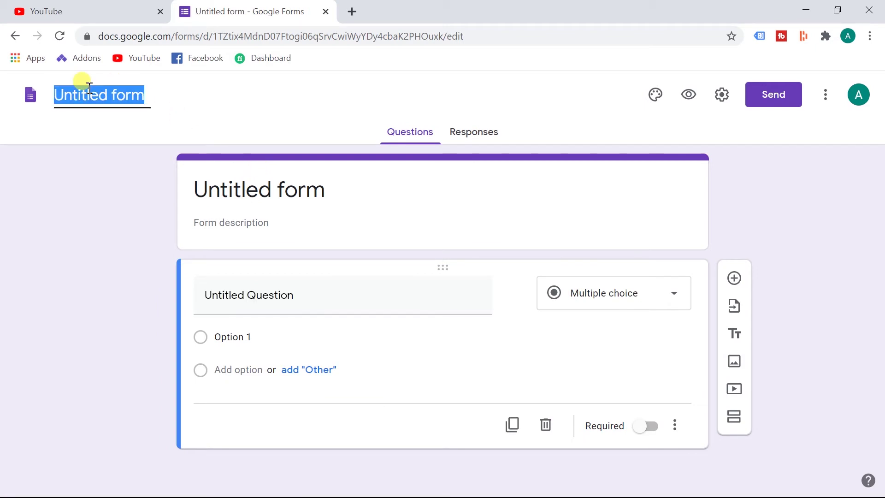
type("Contact form")
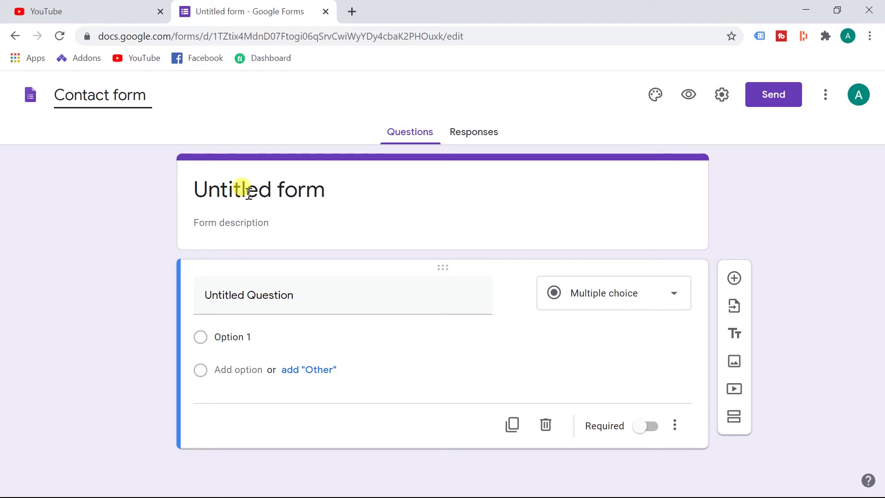
left_click(244, 190)
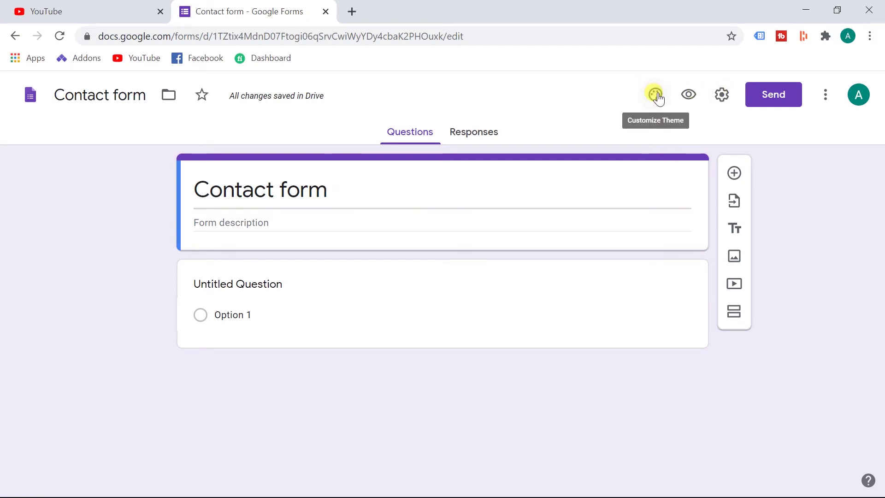
Apply a custom green theme colour #0acc51, giving the form a pale green background
left_click(656, 96)
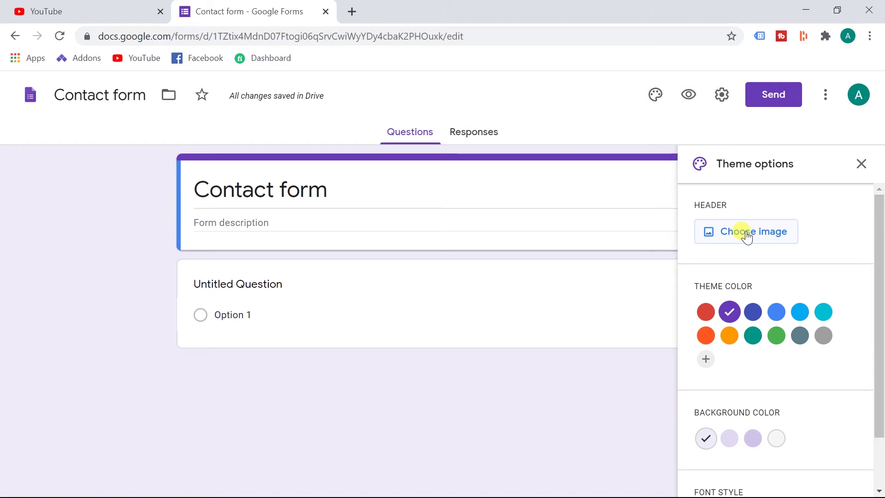
left_click(699, 366)
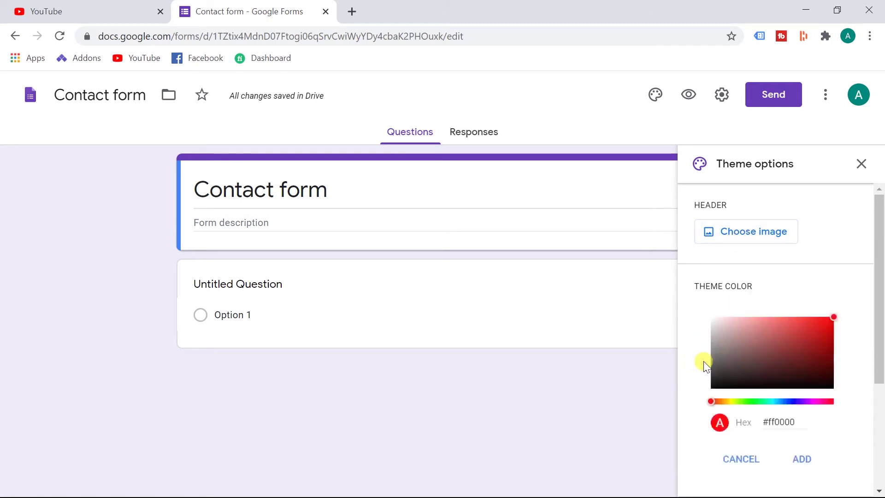
left_click(759, 403)
left_click(827, 332)
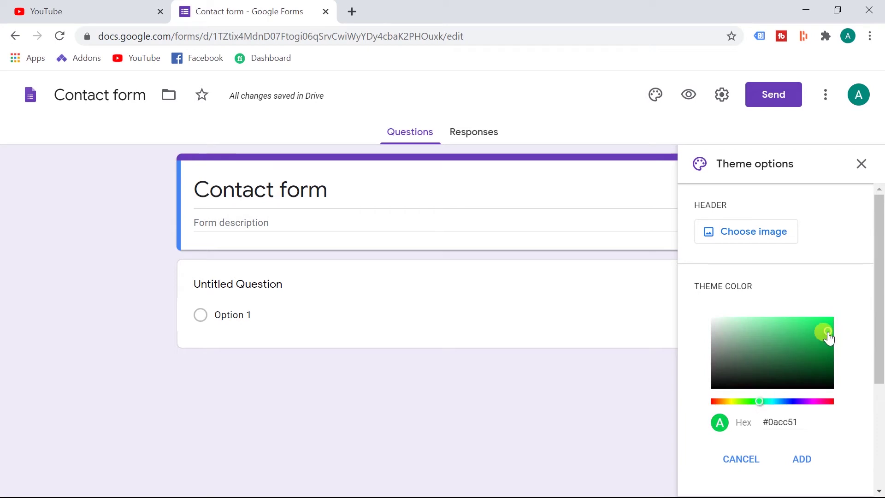
left_click(790, 421)
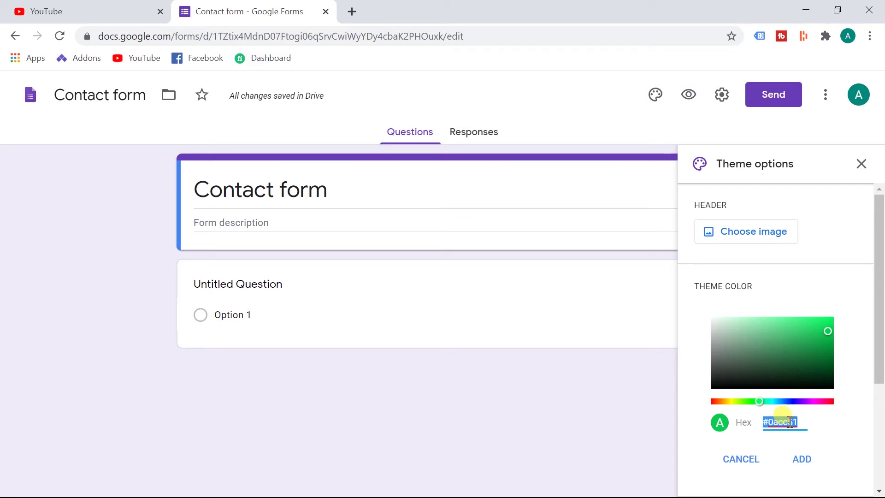
left_click(801, 459)
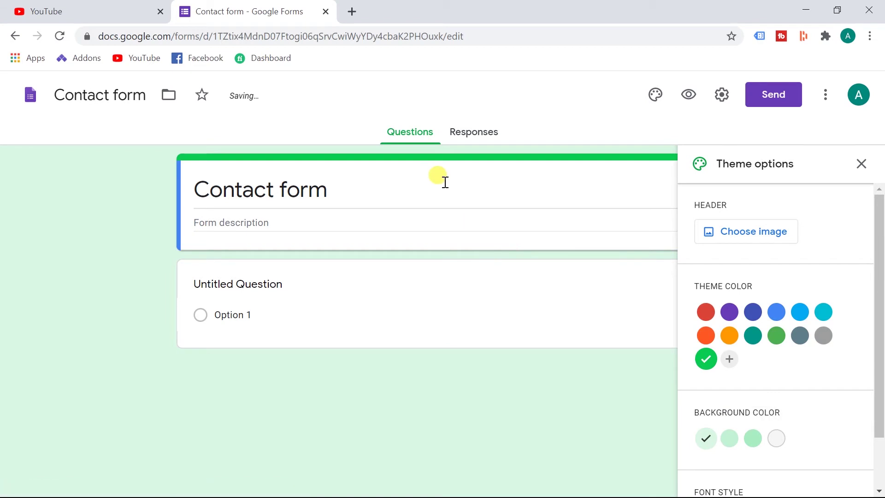
left_click(861, 164)
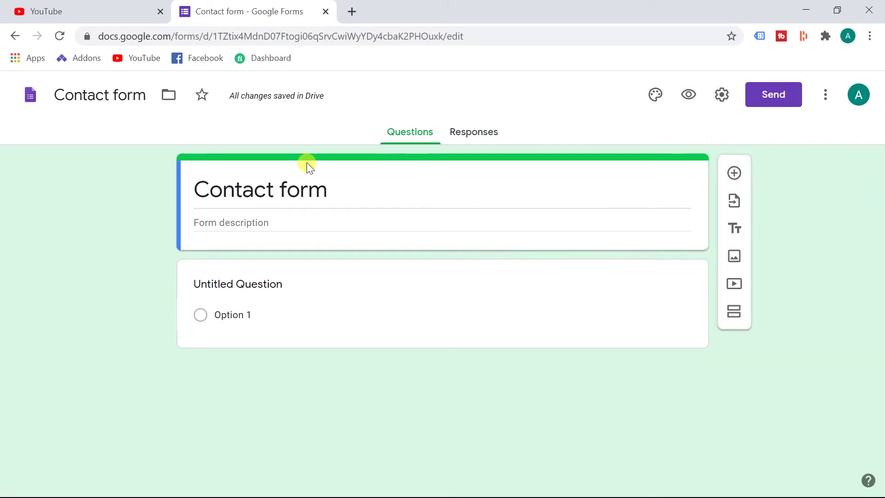
Set the form heading to 'AP Tech Forum Pvt. LTD' with description 'Contact form'
left_click(273, 180)
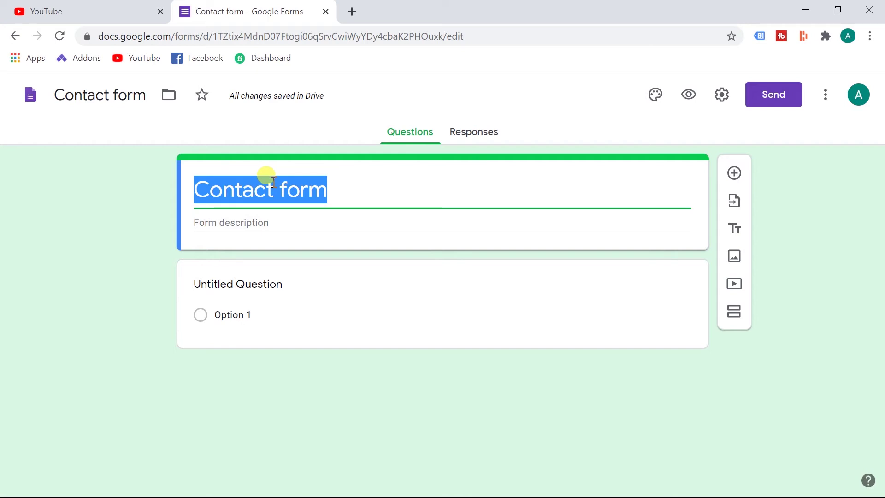
type("AP Tech Forum Pvt. LTD")
left_click(267, 224)
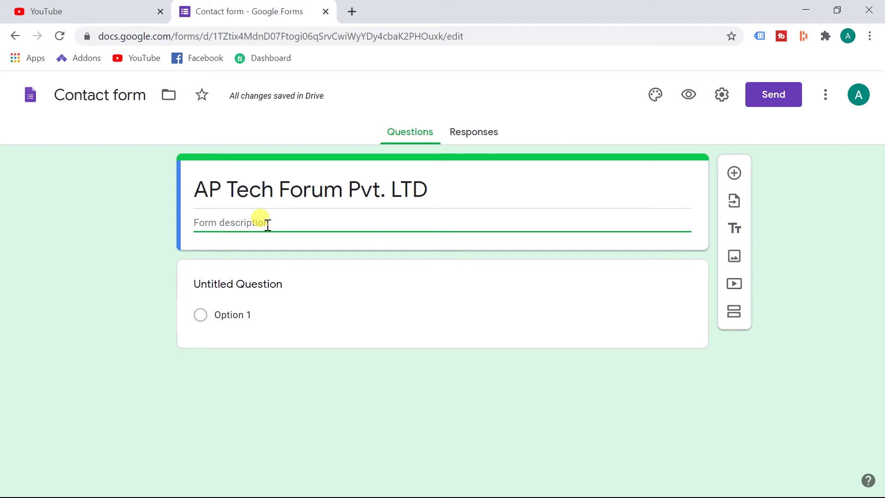
type("Contact form")
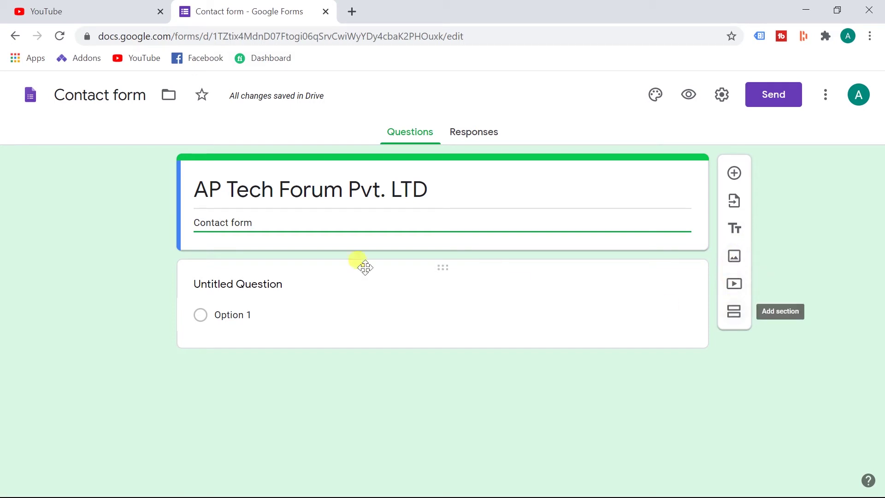
Make the first question a required Short answer question titled 'Full Name'
left_click(248, 281)
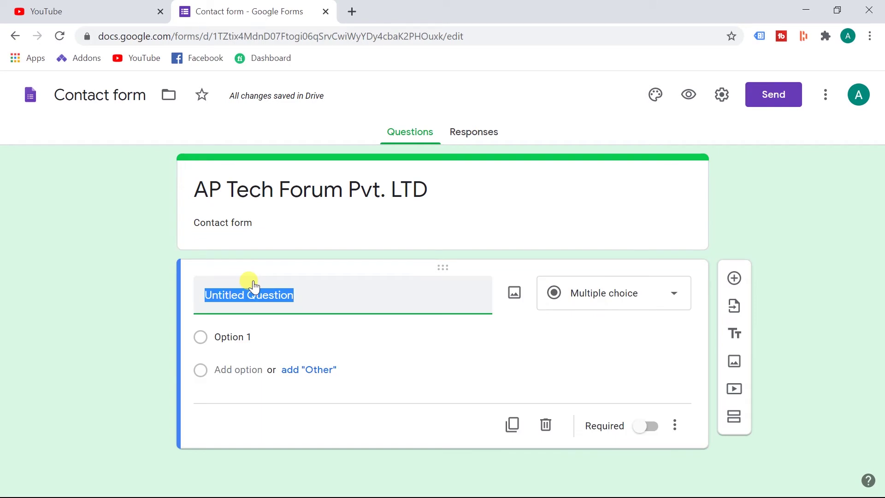
type("Full Name")
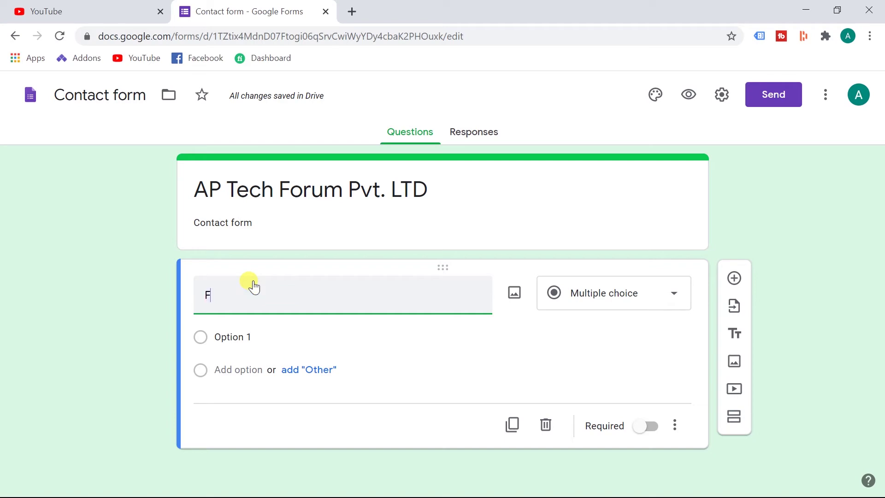
triple_click(285, 295)
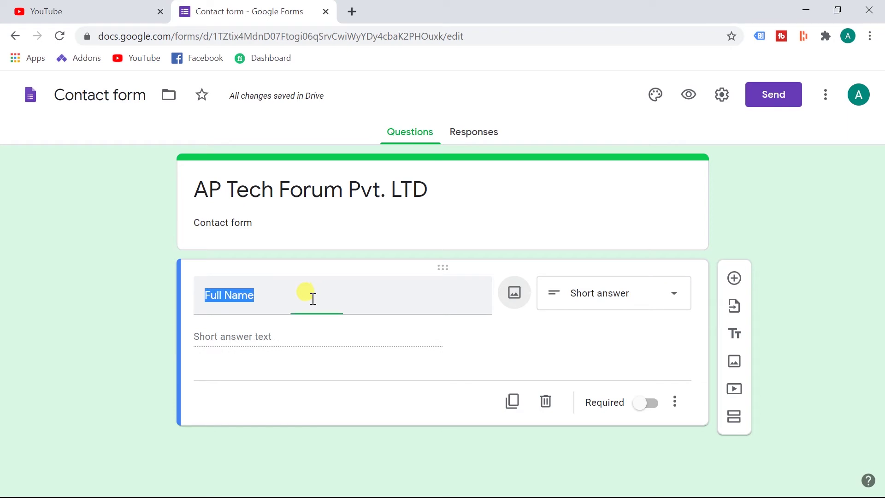
left_click(591, 297)
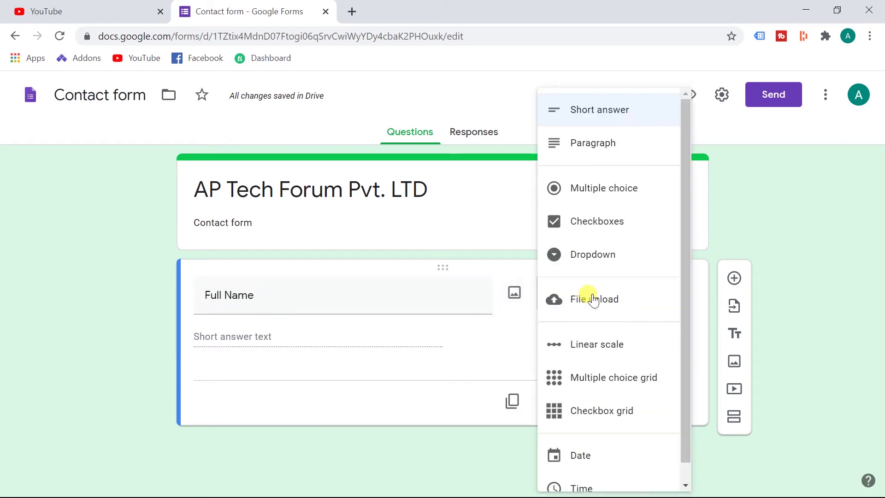
left_click(591, 118)
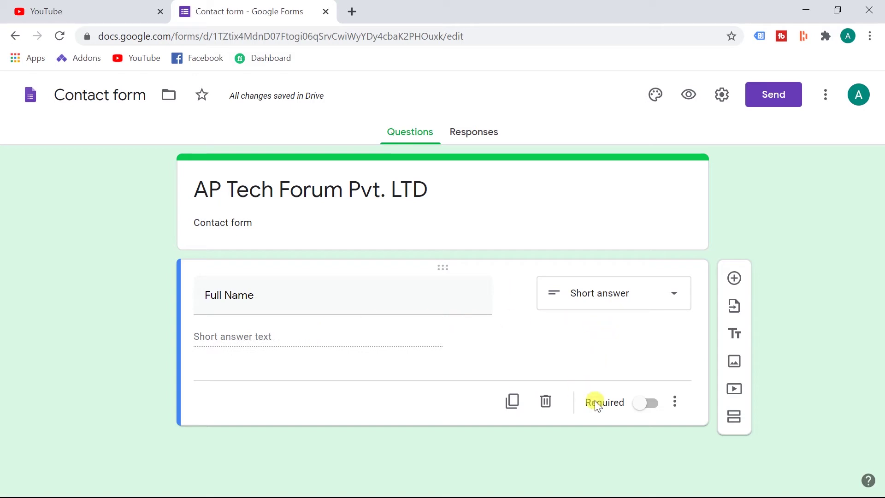
left_click(651, 404)
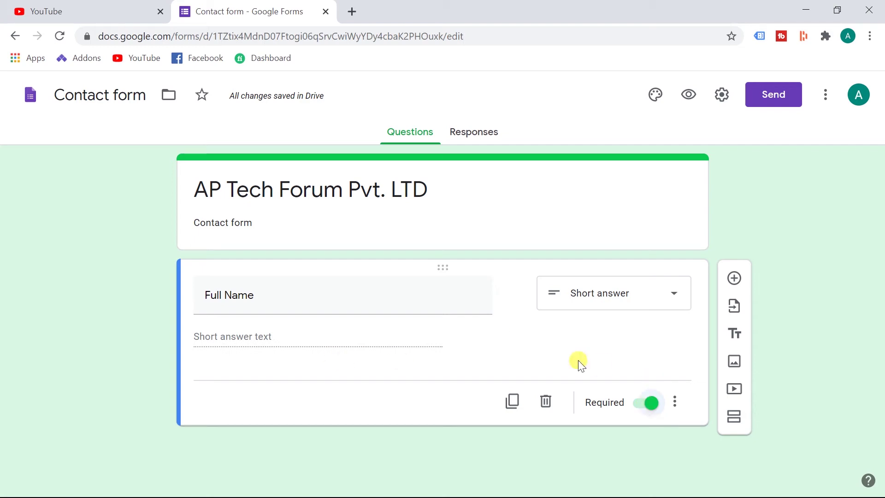
Add a multiple-choice 'Gender' question with 'Male' as its first option
left_click(733, 278)
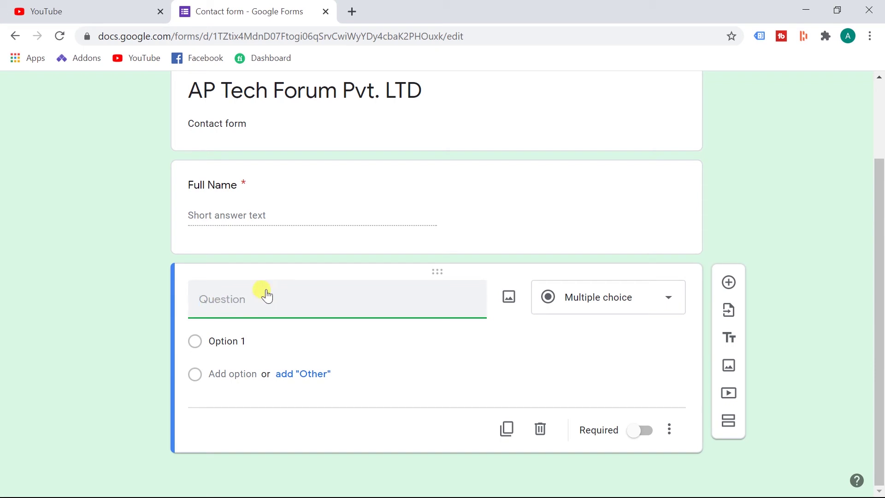
type("Gender")
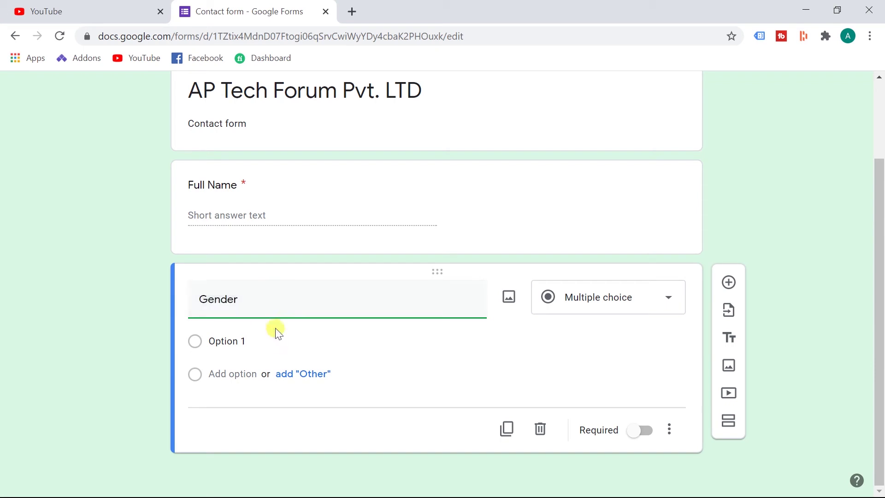
left_click(598, 305)
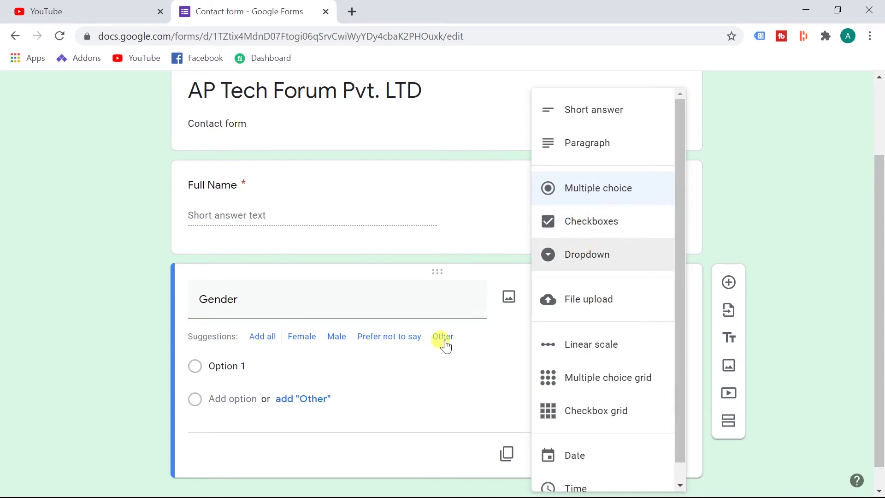
left_click(253, 365)
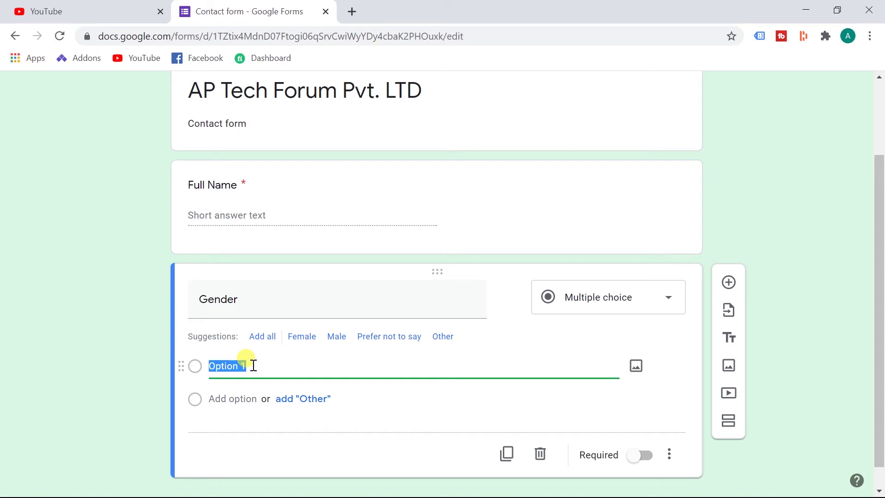
left_click(239, 366)
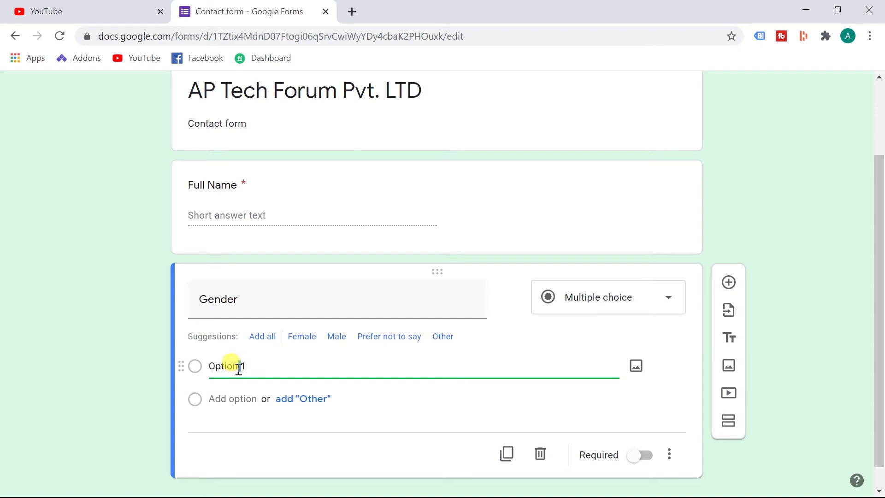
triple_click(239, 367)
type("Male")
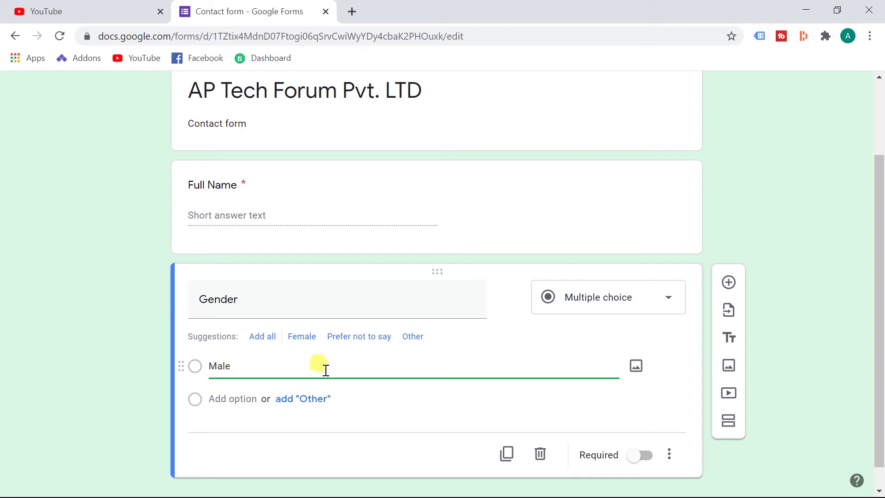
Add a 'Female' option, remove the Other option, and make Gender required
left_click(315, 400)
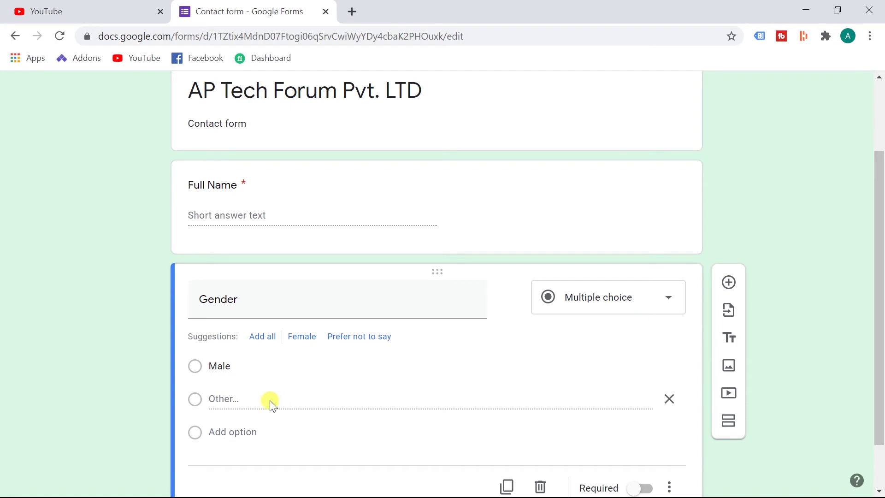
left_click(234, 431)
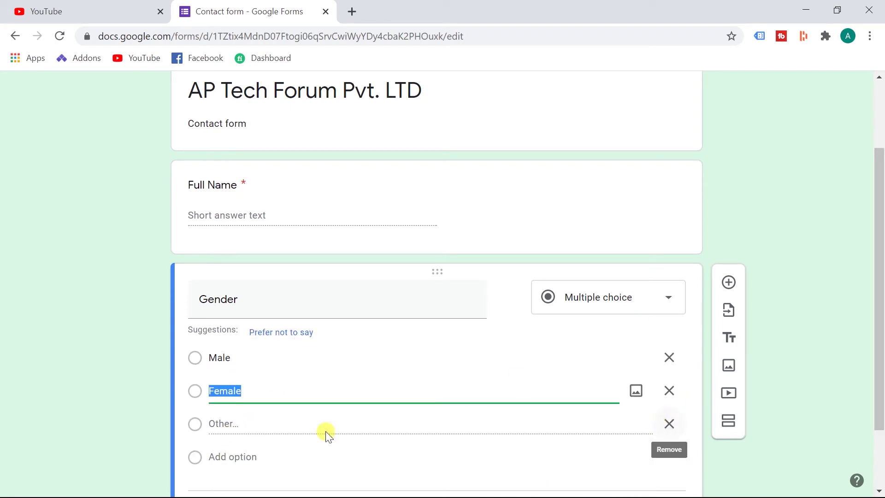
left_click(669, 424)
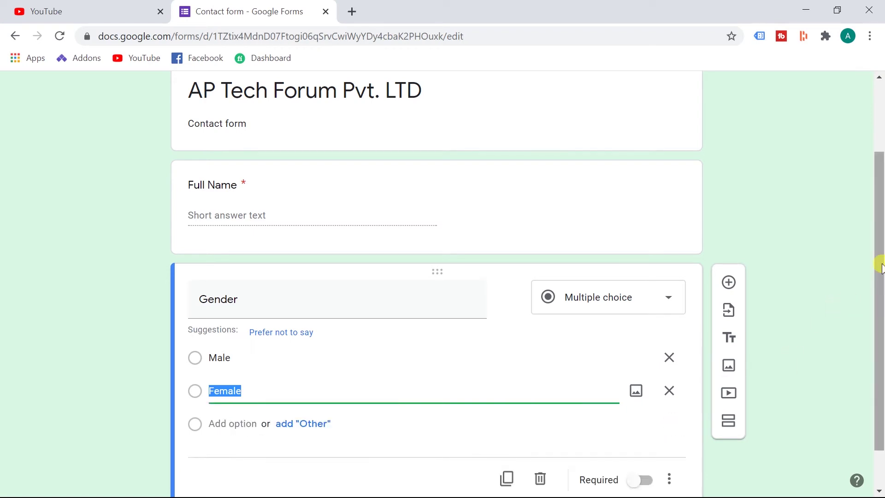
left_click_drag(879, 268, 881, 316)
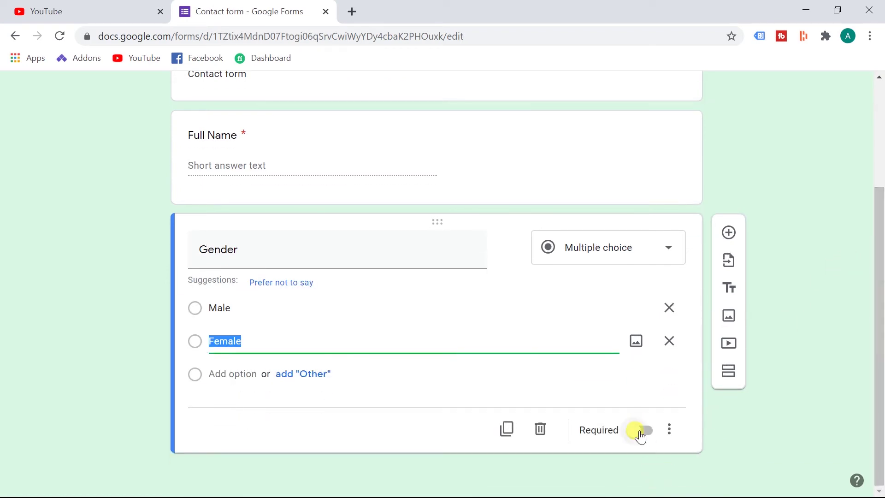
left_click(640, 432)
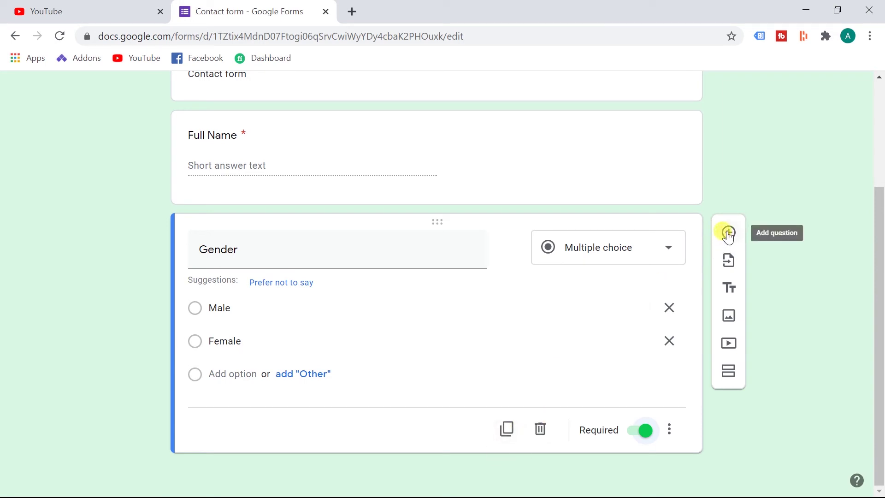
Duplicate the Gender question as 'DOB' and change its type to Date
left_click(505, 428)
type("DOB")
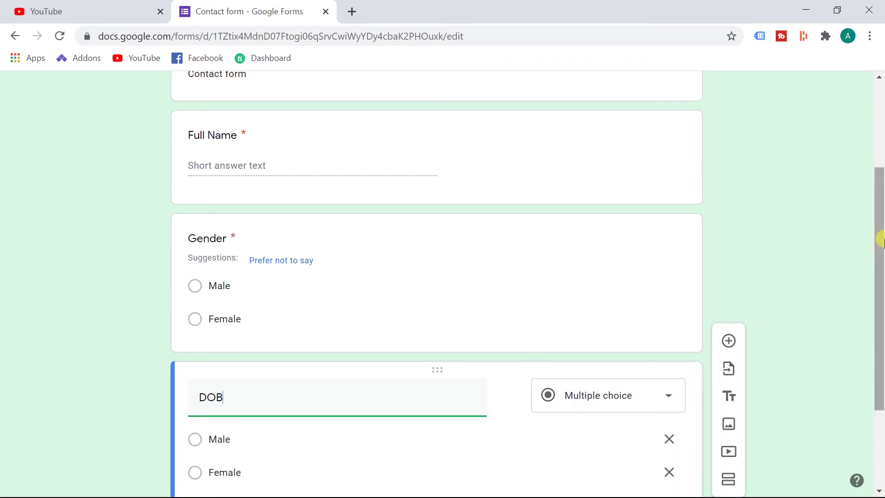
left_click_drag(880, 239, 881, 318)
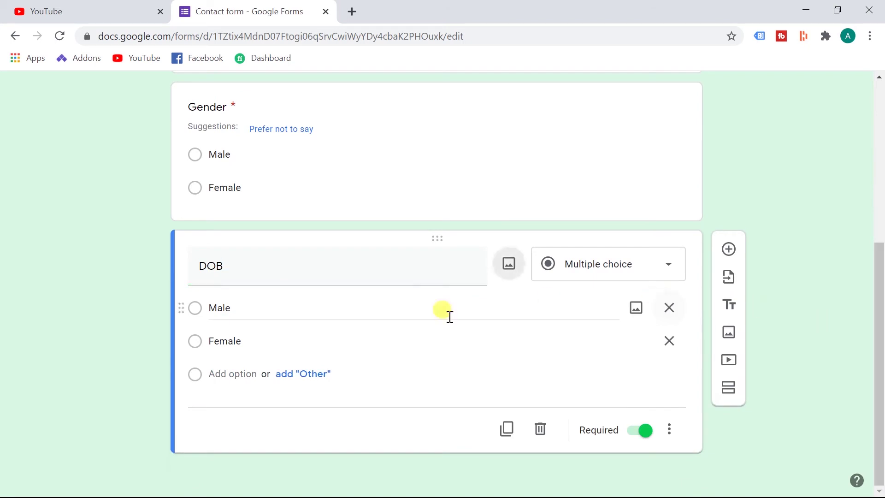
left_click(528, 302)
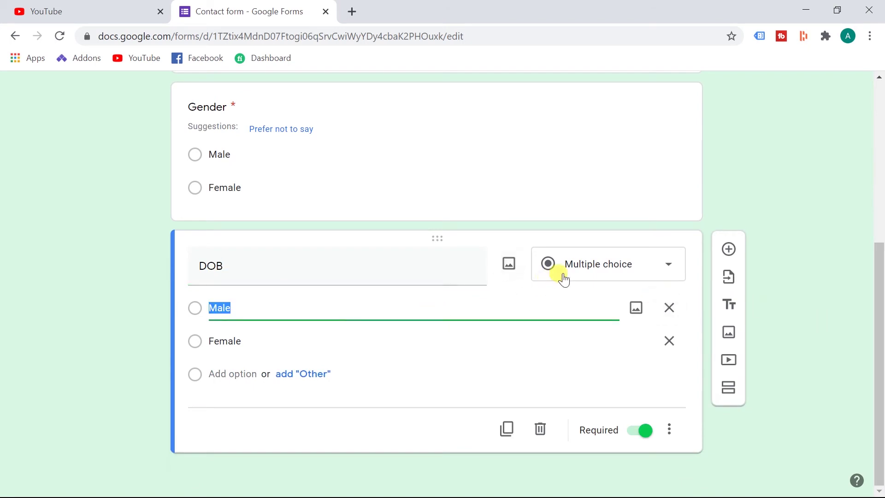
left_click(564, 276)
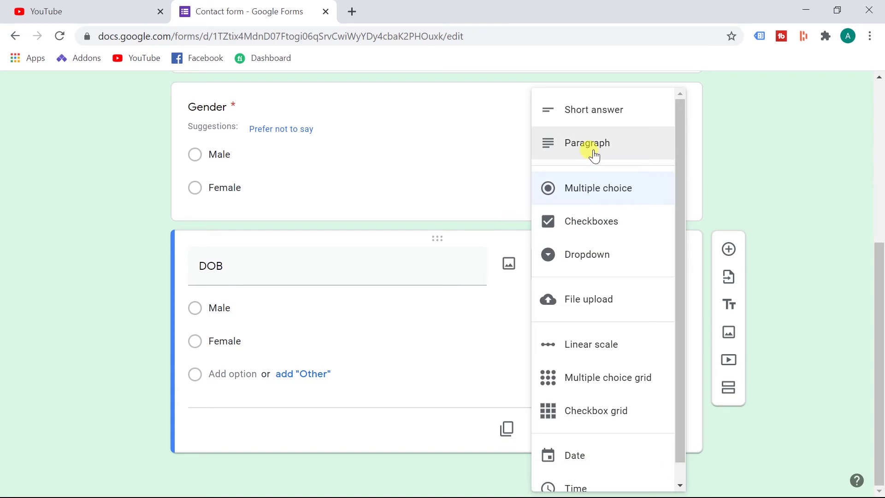
scroll(679, 131, "down", 1)
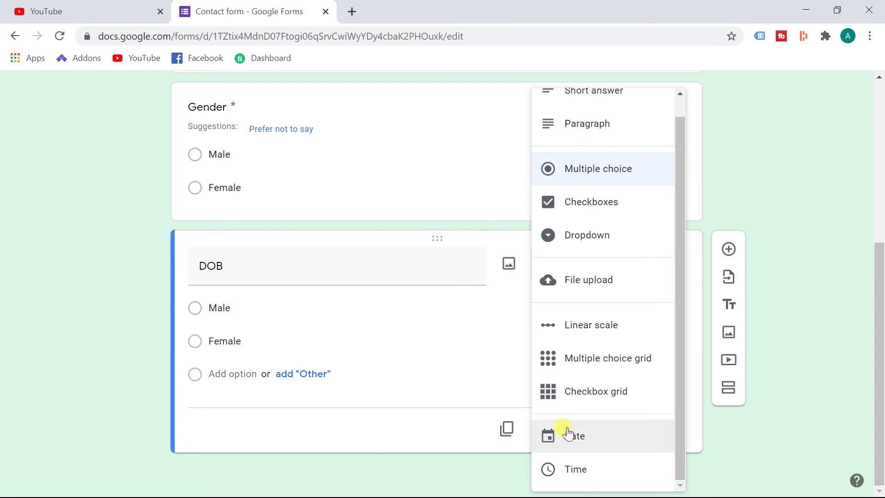
left_click(579, 452)
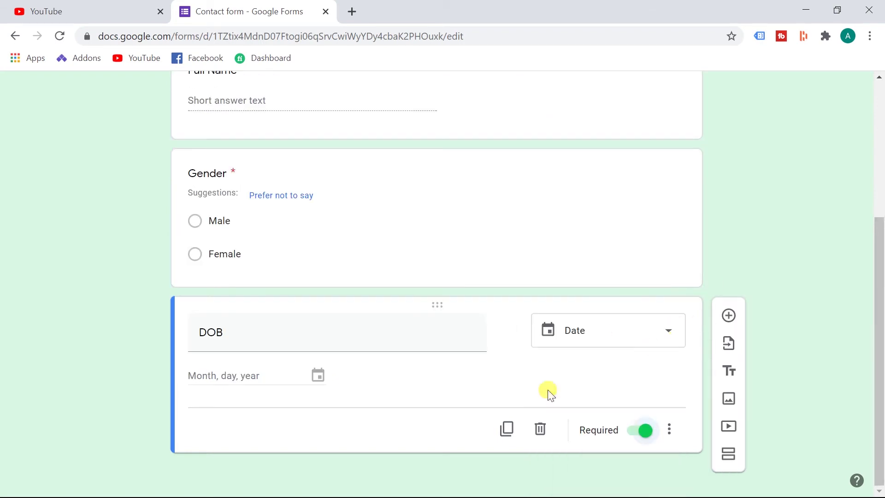
Duplicate the DOB question and retitle the copy 'Address'
left_click(507, 429)
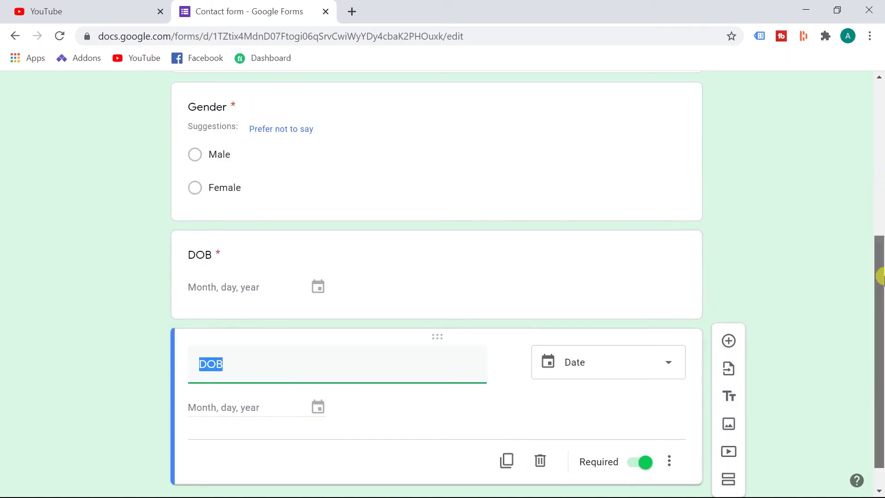
left_click_drag(881, 266, 881, 359)
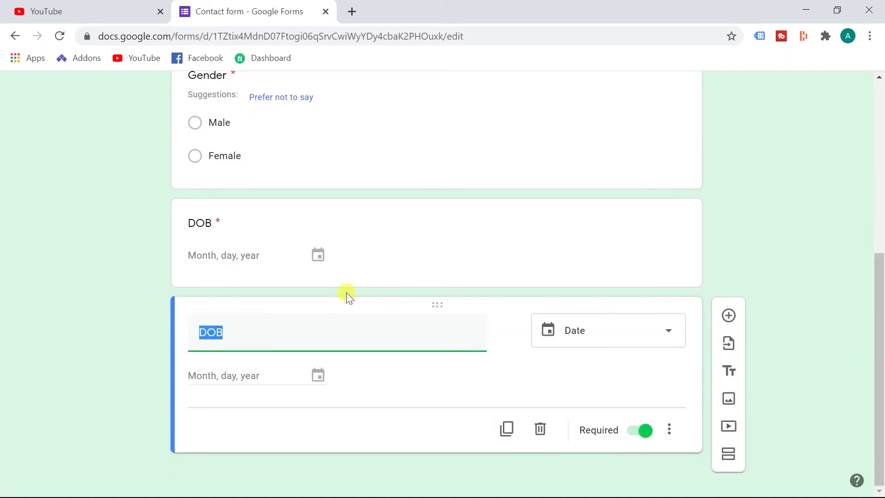
type("Address")
Change the Address question's type to Short answer
left_click(624, 338)
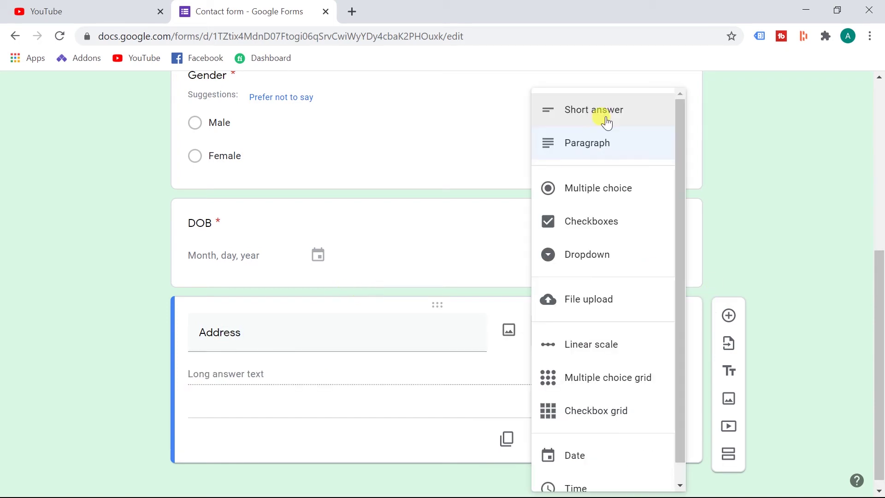
left_click(603, 118)
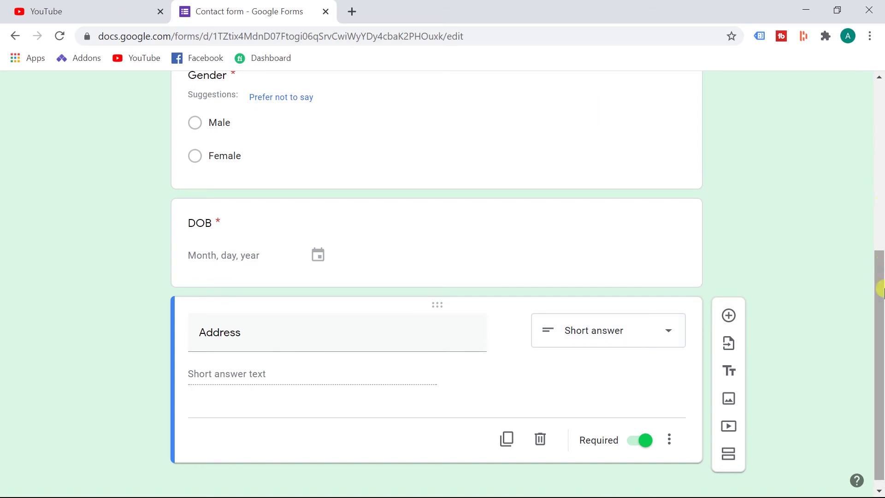
scroll(881, 290, "down", 1)
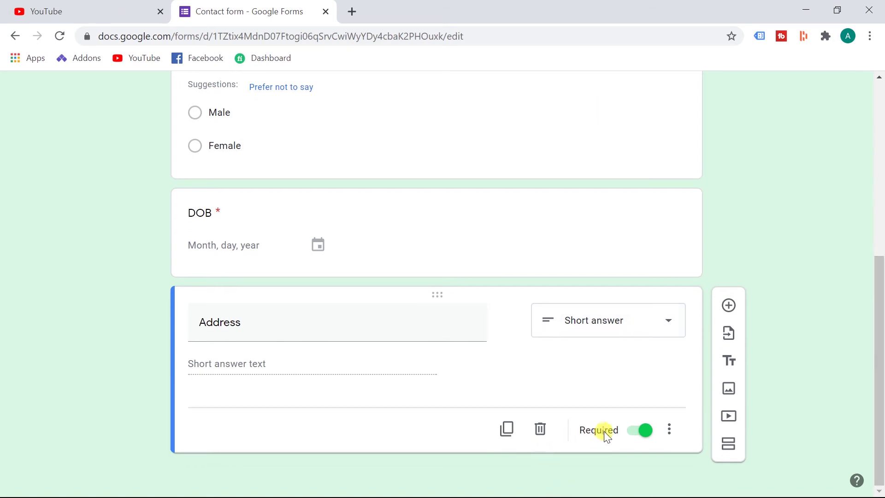
Add a required 'Email Address' question, with a new blank question added below
left_click(728, 306)
scroll(877, 249, "down", 3)
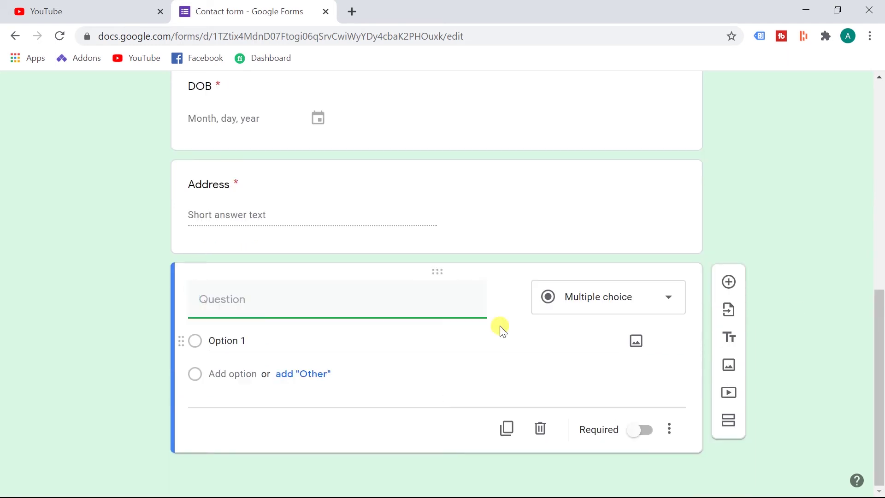
type("Ema")
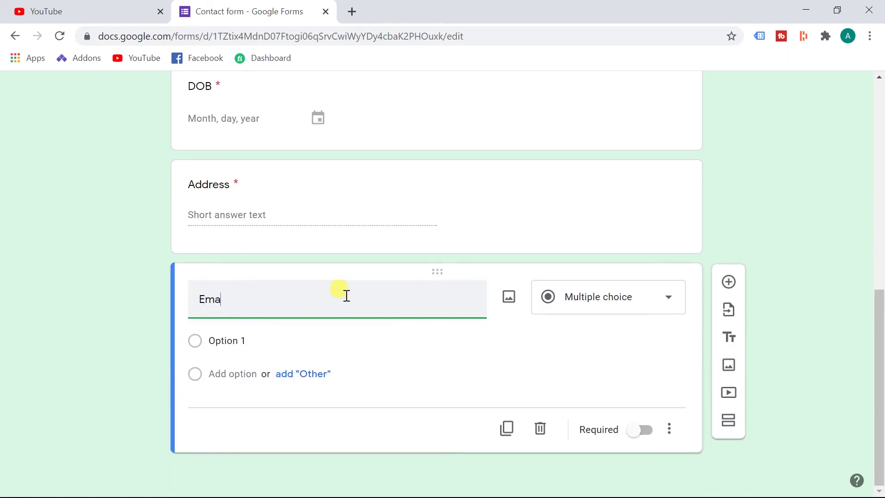
type("il Address")
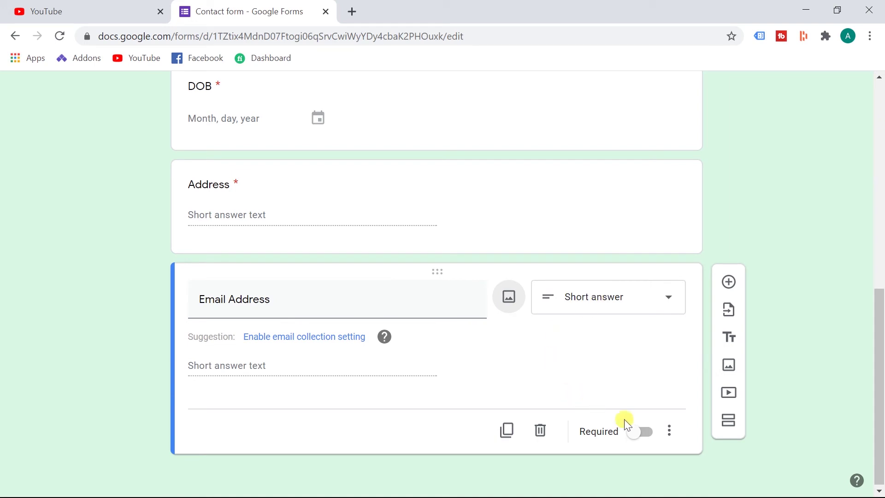
left_click(640, 437)
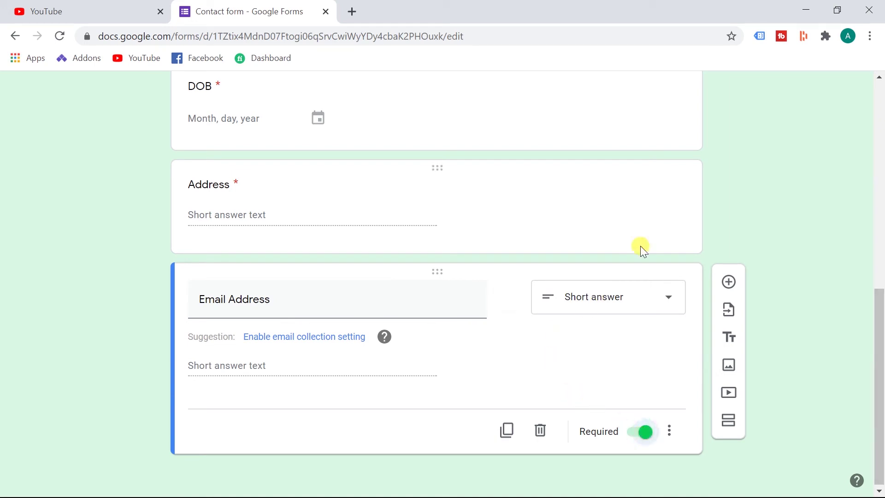
left_click(728, 282)
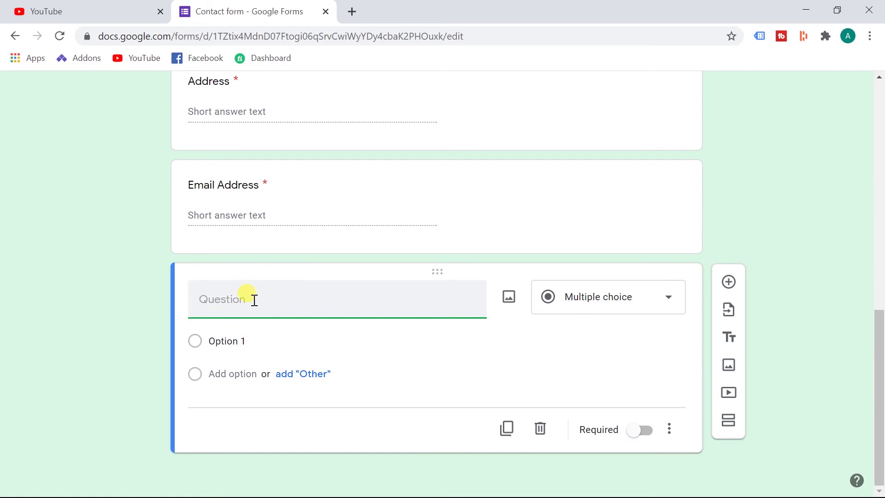
Title the question 'Contact No', validate responses as Number, and make it required
type("Contact No")
left_click(562, 328)
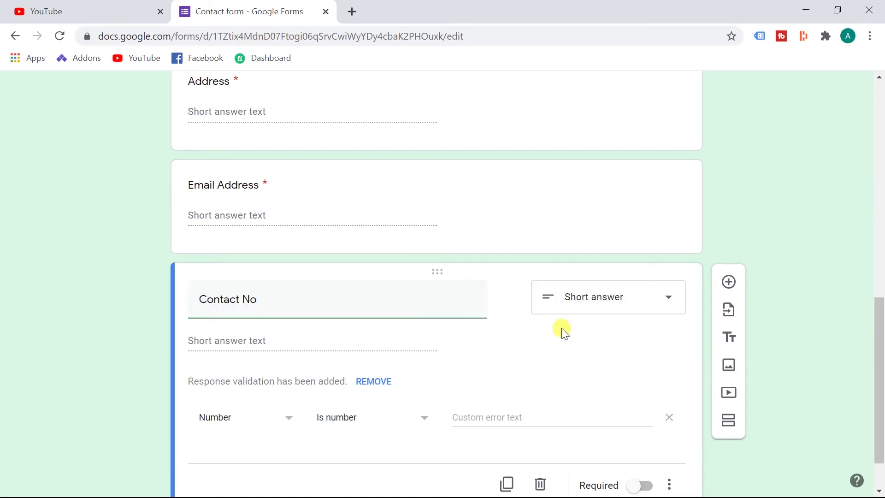
left_click(281, 423)
left_click(273, 375)
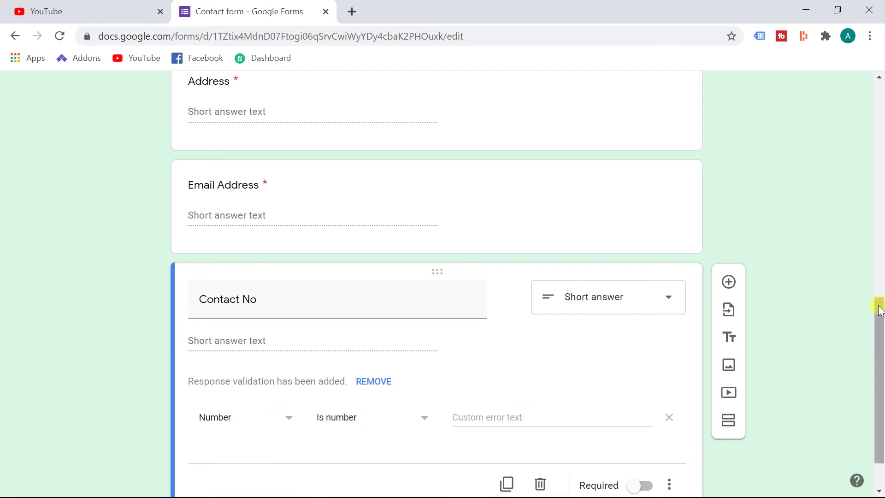
left_click_drag(880, 317, 881, 389)
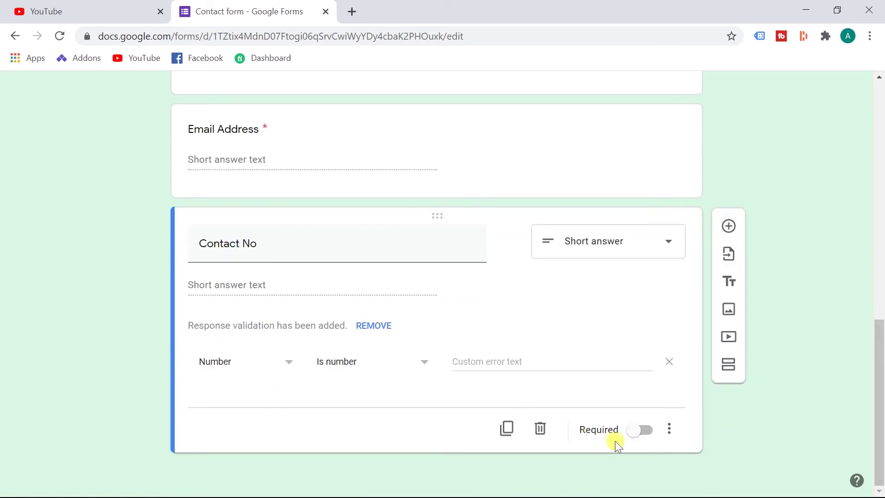
left_click(643, 432)
Add a new multiple-choice question titled 'Occupation'
left_click(728, 226)
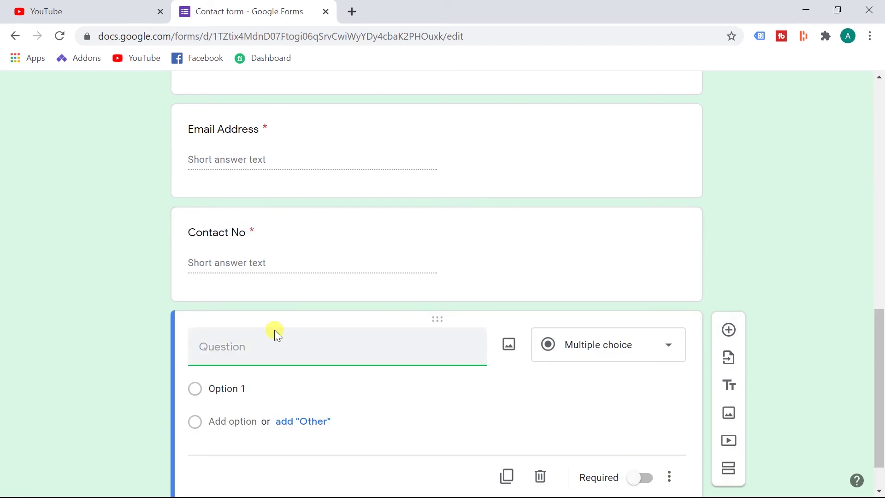
type("Occupation")
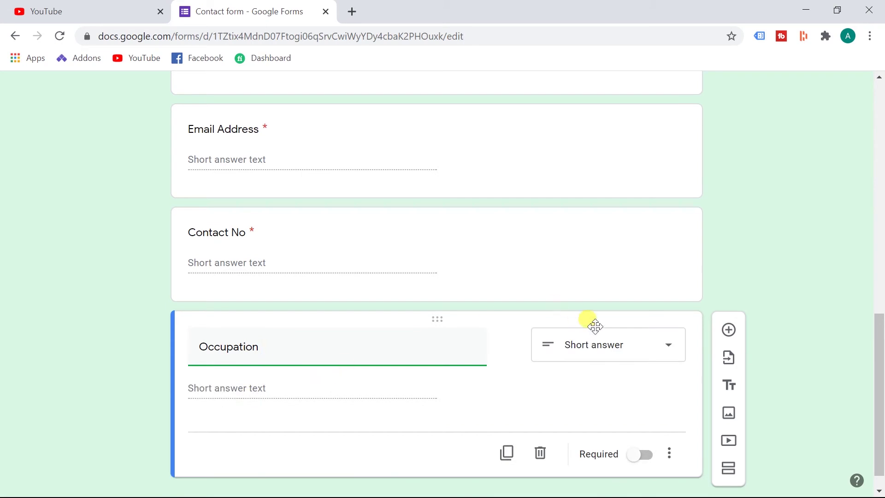
left_click(664, 339)
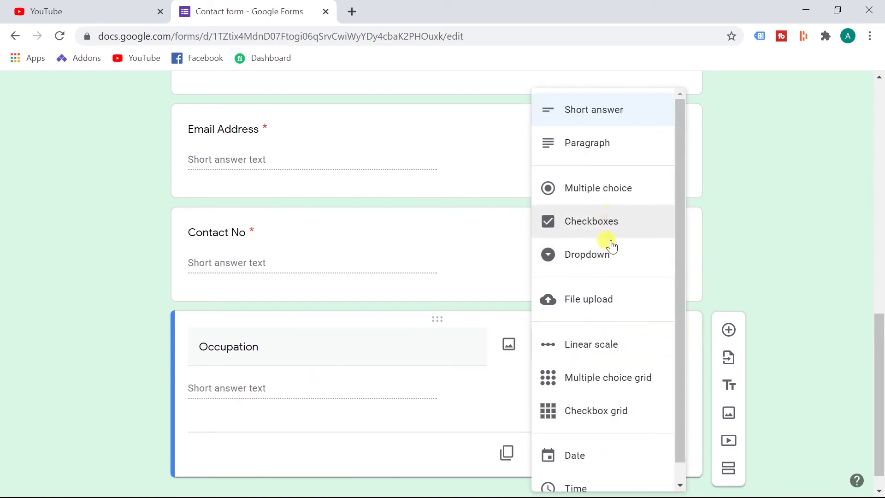
left_click(599, 199)
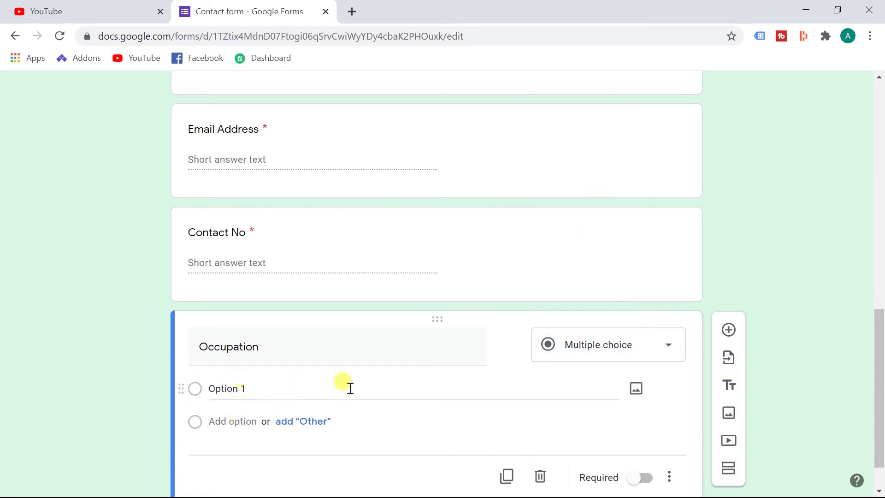
Give it choices Video Editor, Teacher, Graphics Designer and an Other option
left_click(241, 387)
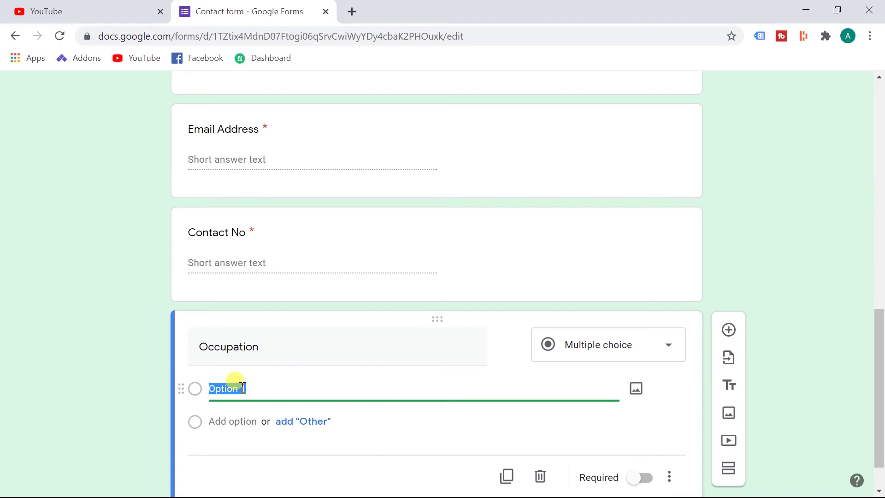
type("Video Editor")
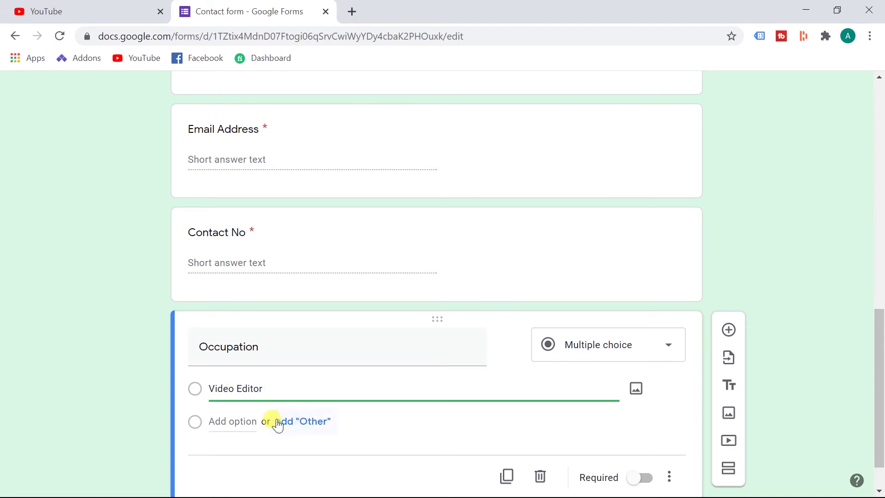
left_click(315, 421)
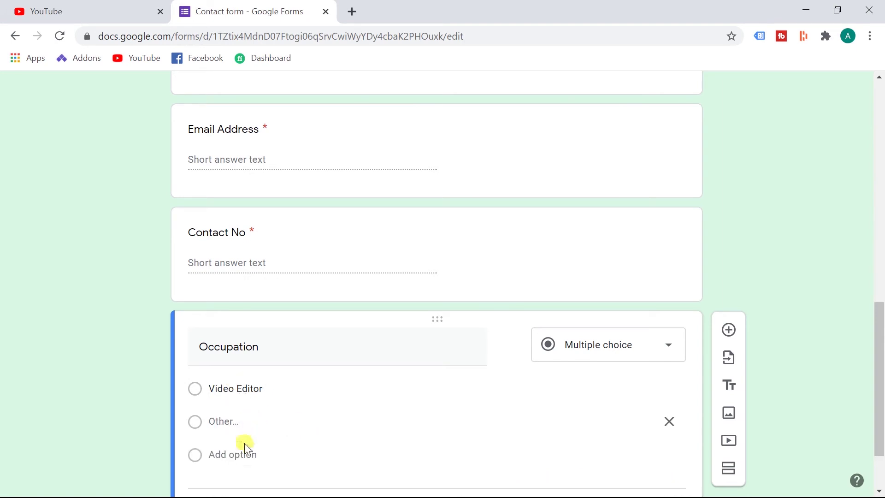
left_click(232, 453)
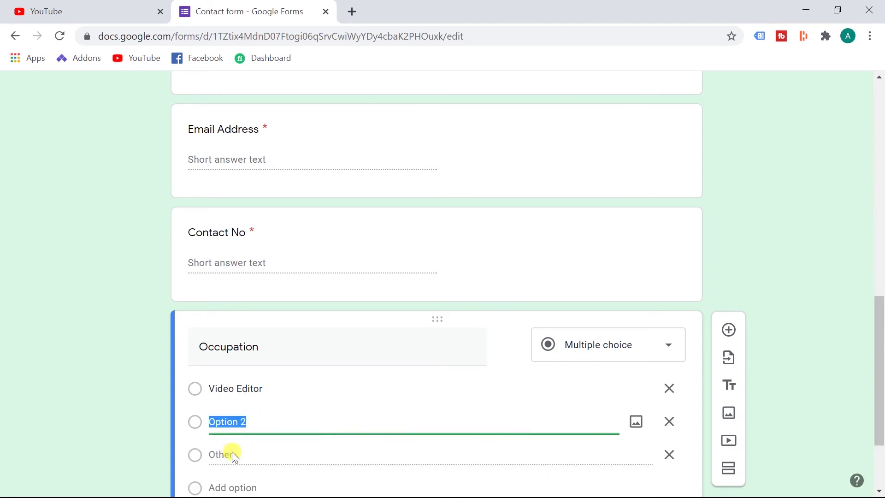
type("T")
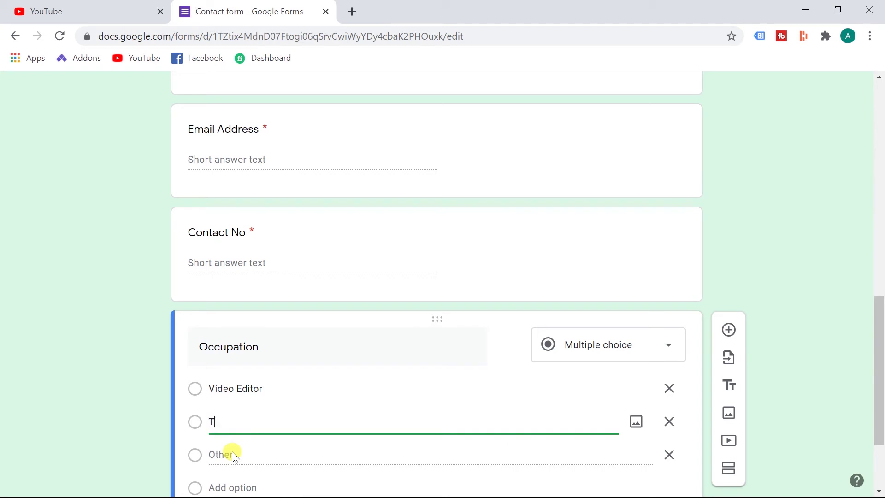
type("eacher")
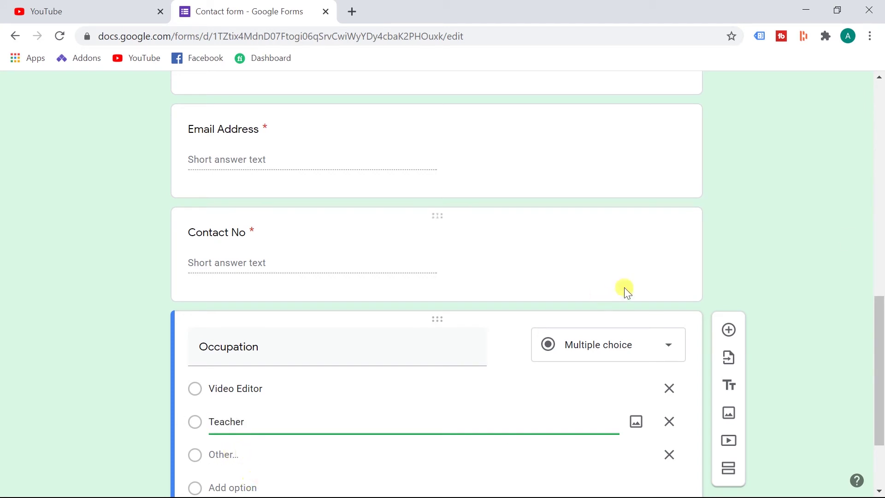
left_click_drag(879, 318, 879, 358)
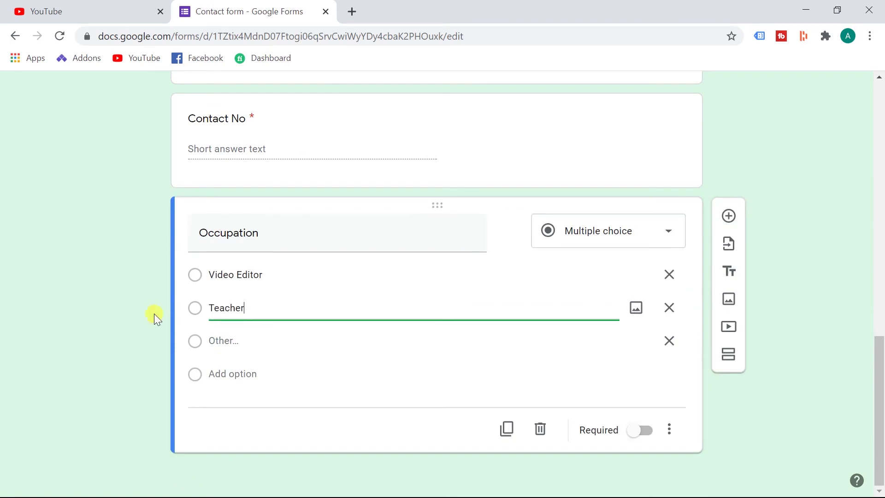
left_click(232, 374)
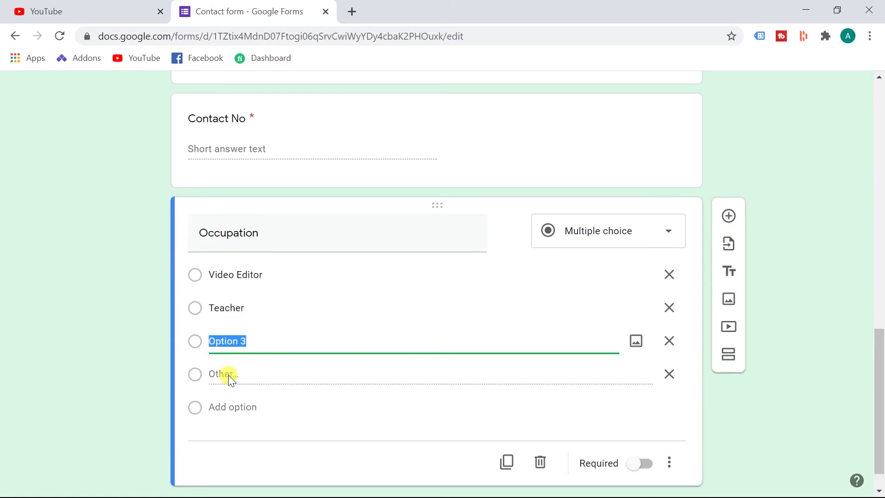
type("Graphics Designer")
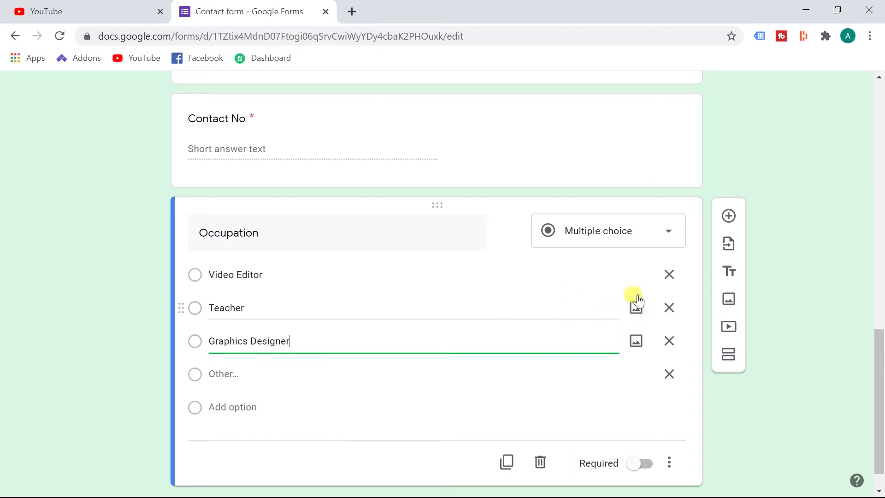
Cancel adding an image to Graphics Designer, then make the question required and duplicate it
left_click(641, 347)
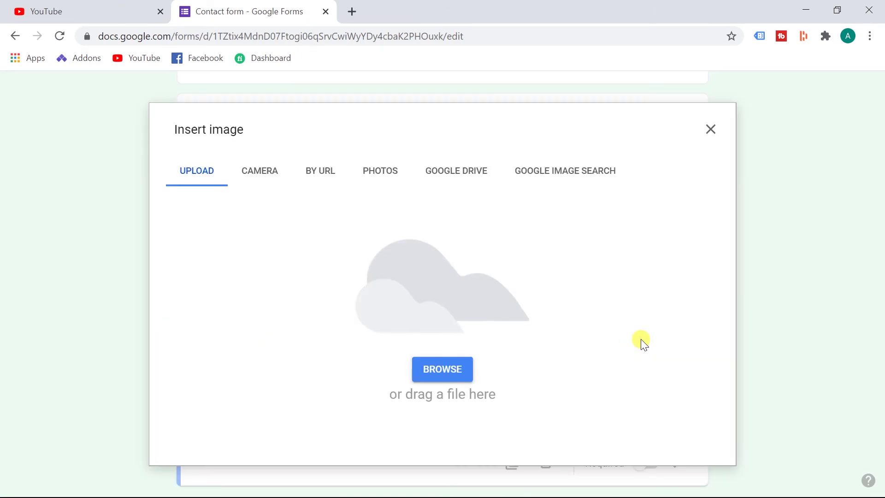
left_click(260, 173)
left_click(210, 181)
left_click(712, 129)
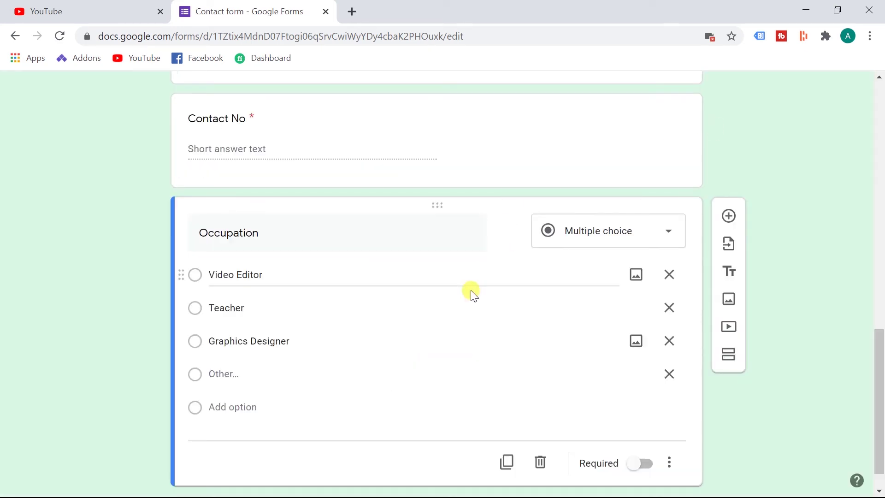
scroll(639, 437, "down", 1)
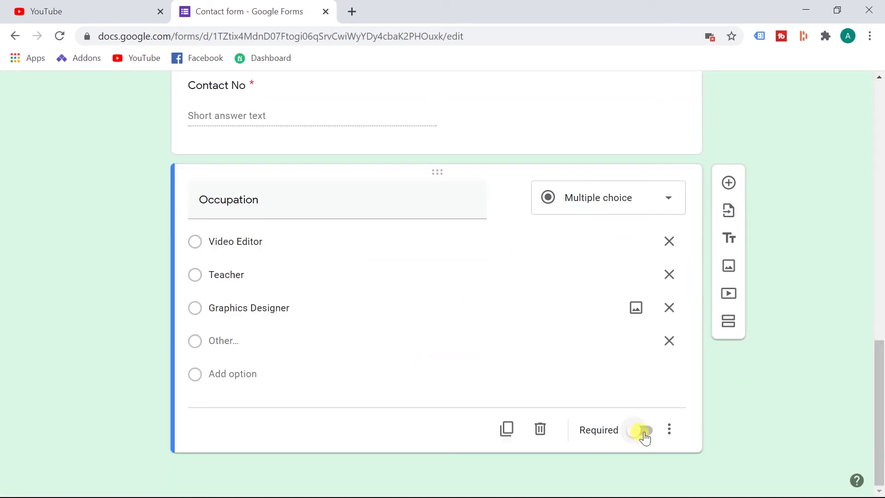
left_click(643, 431)
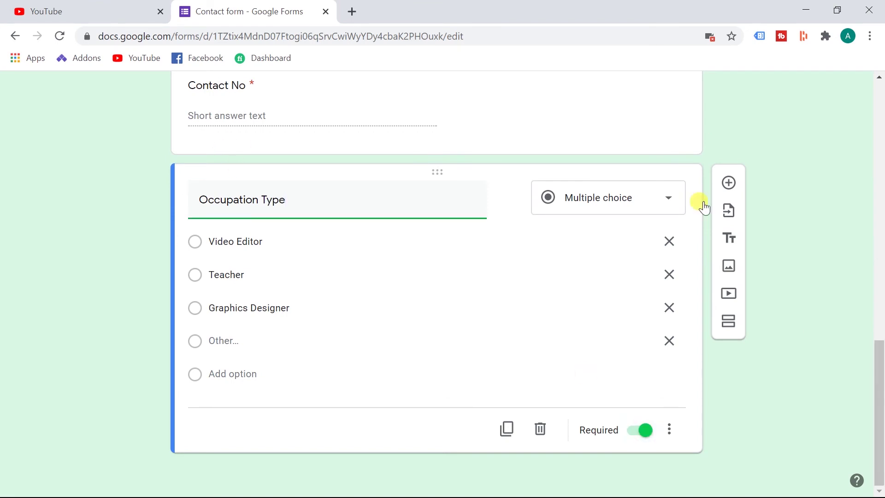
left_click(506, 428)
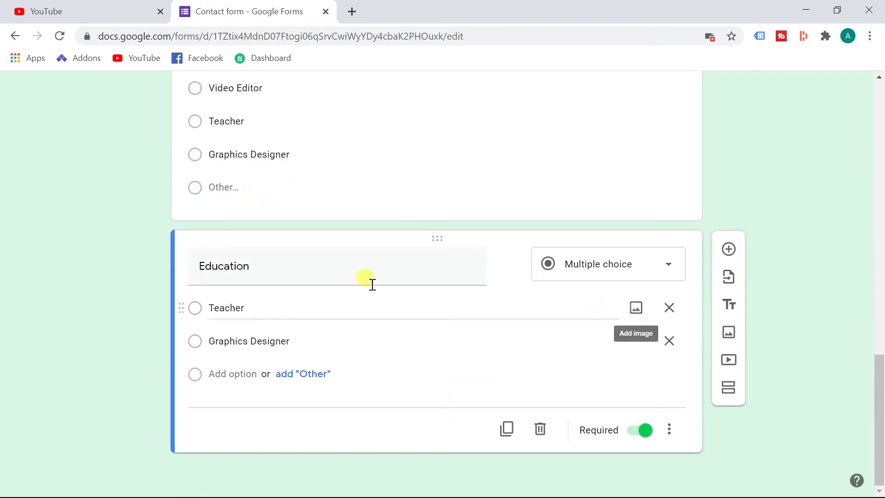
Replace the copied answer choices with SLC/SEE, 10+2 and BBS for Education
left_click_drag(210, 307, 230, 308)
double_click(230, 307)
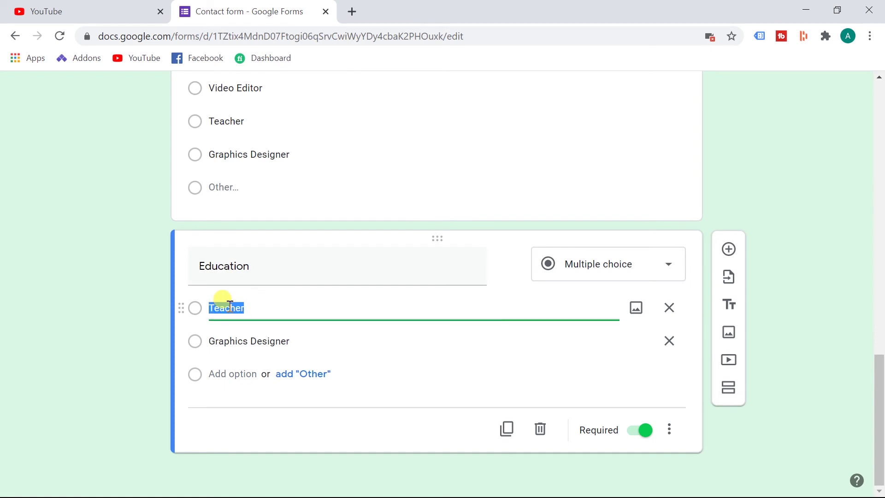
type("SLC")
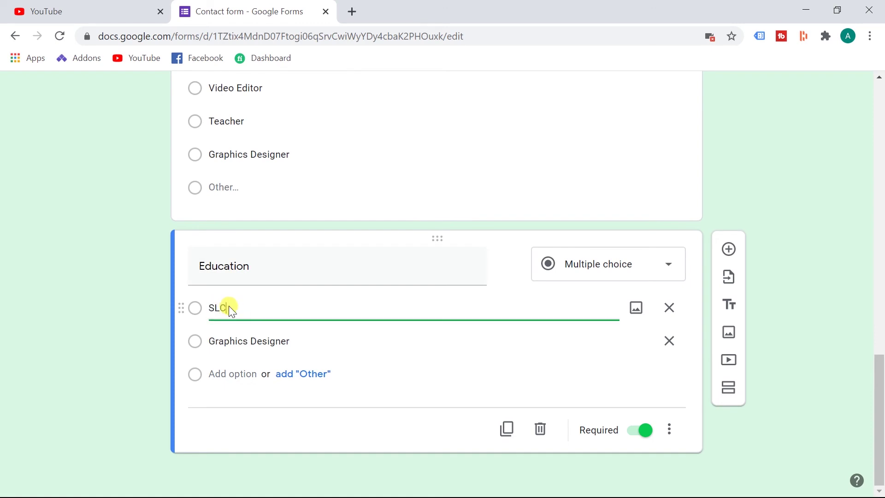
type("/SEE")
left_click(259, 341)
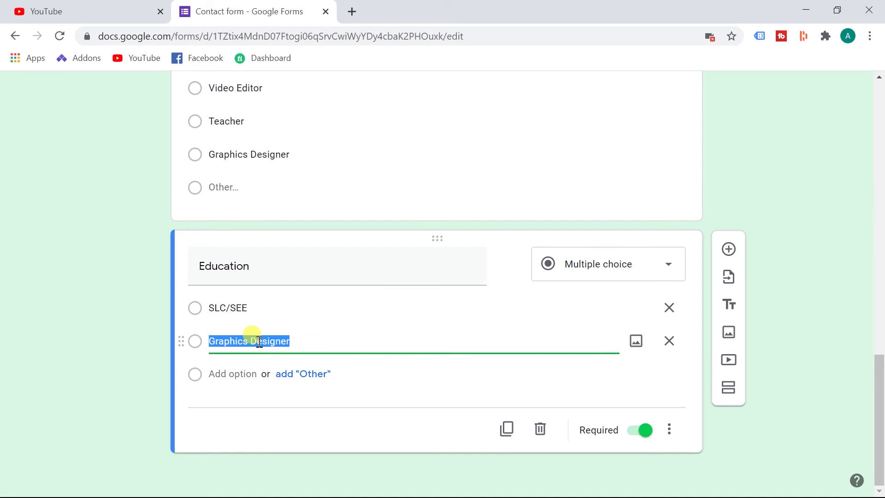
type("10+2")
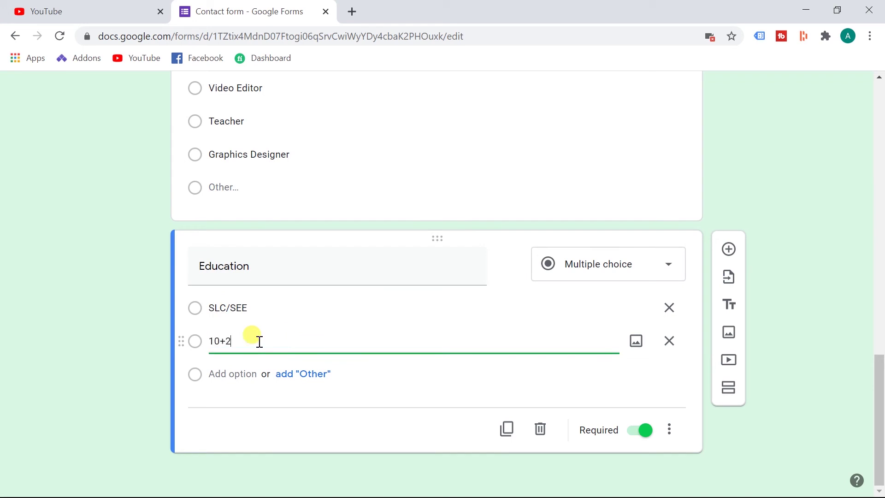
left_click(242, 373)
type("BBS")
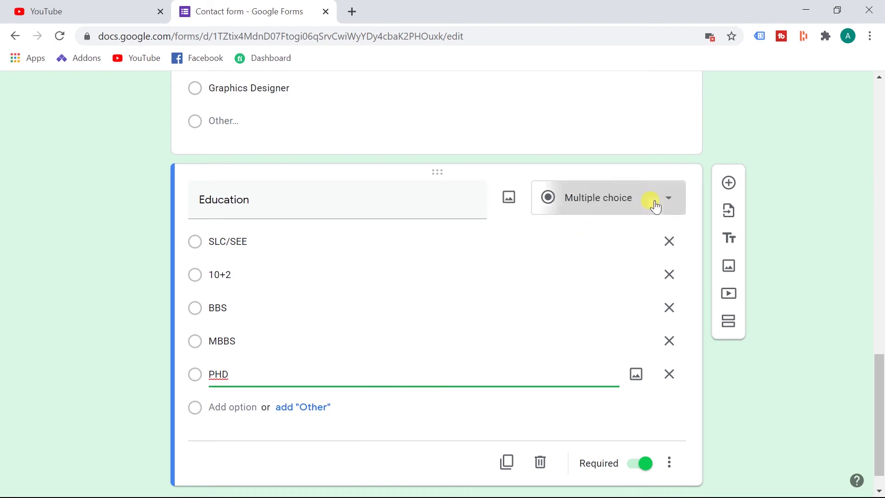
left_click(656, 207)
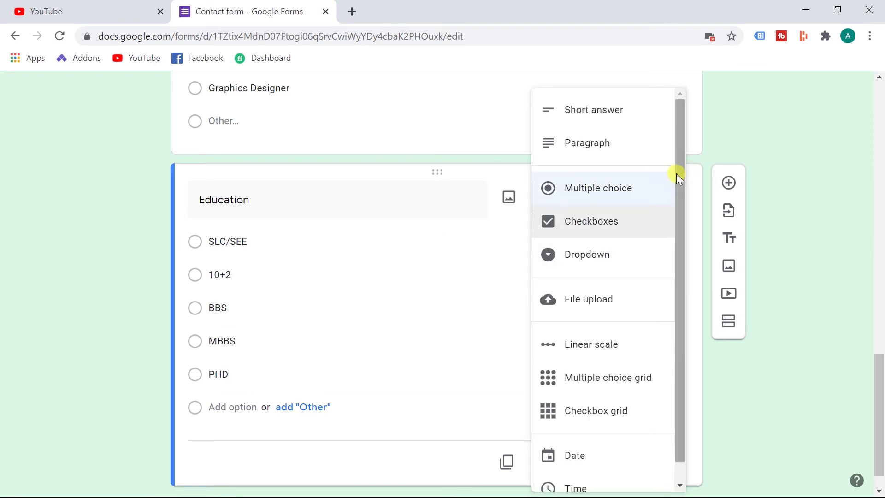
left_click_drag(676, 173, 678, 270)
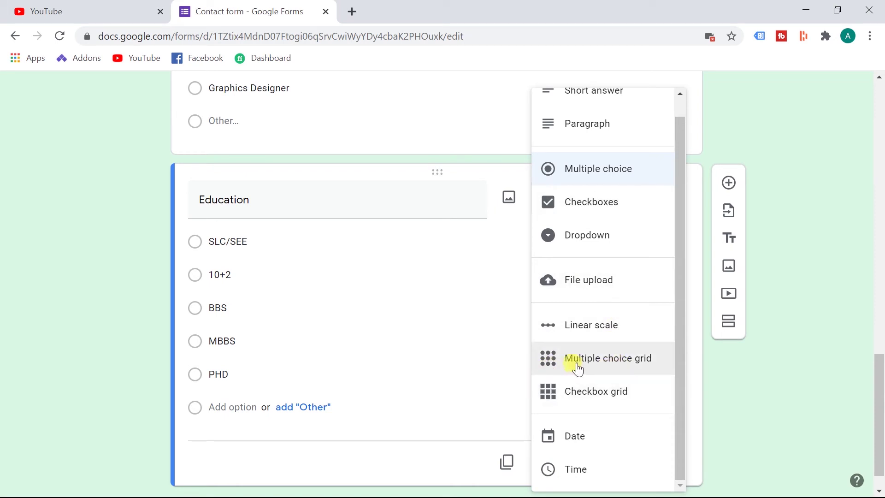
Try Education as a checkbox grid with an 'education Type' row
left_click(587, 391)
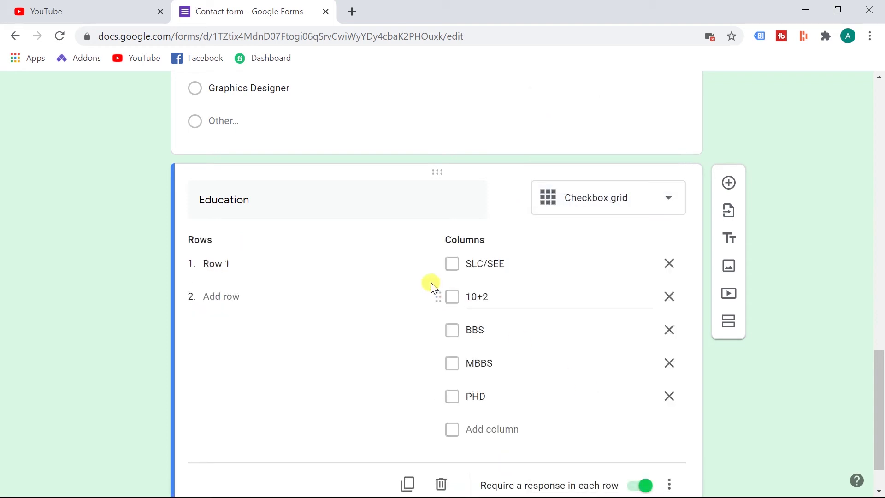
left_click(216, 259)
type("e")
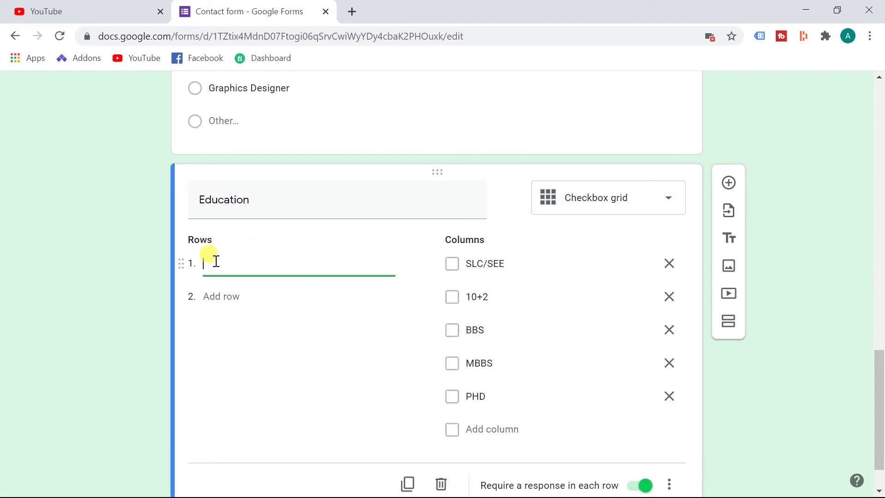
type("ducation Type")
double_click(253, 197)
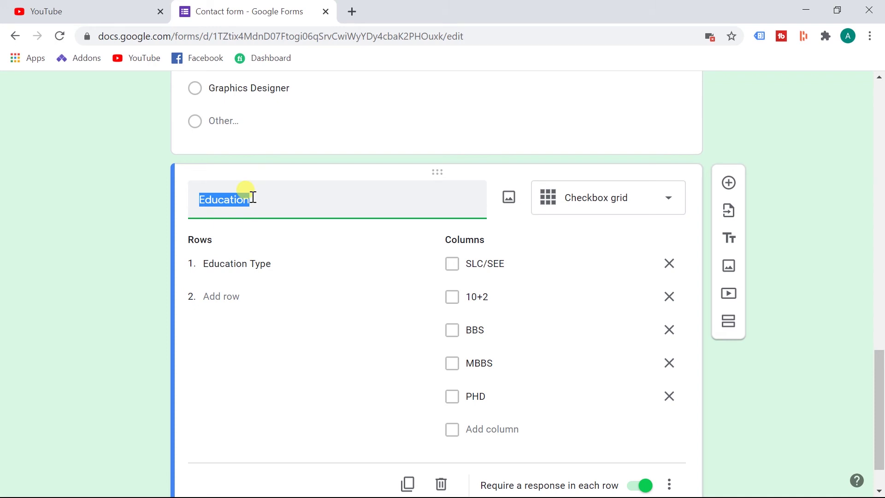
Set Education back to Multiple choice and finish editing the MBBS option
left_click(630, 203)
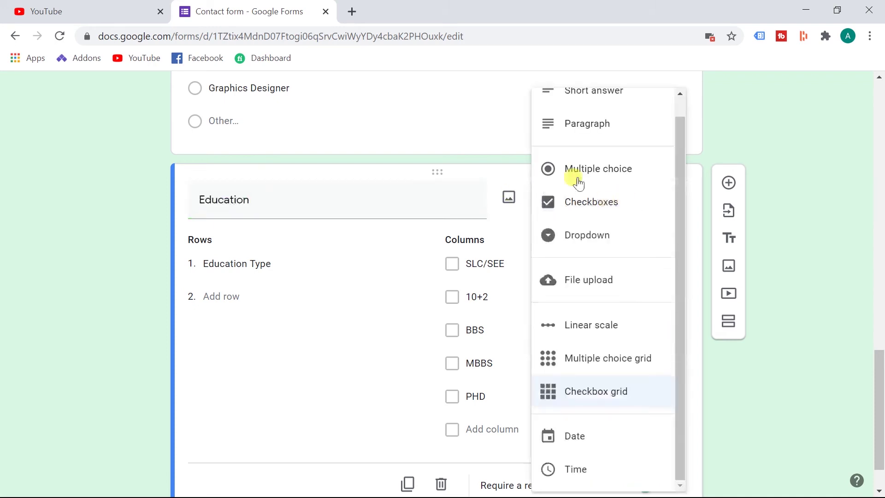
left_click(602, 167)
mouse_move(880, 428)
left_mouse_down()
mouse_move(881, 408)
mouse_move(880, 442)
left_mouse_up()
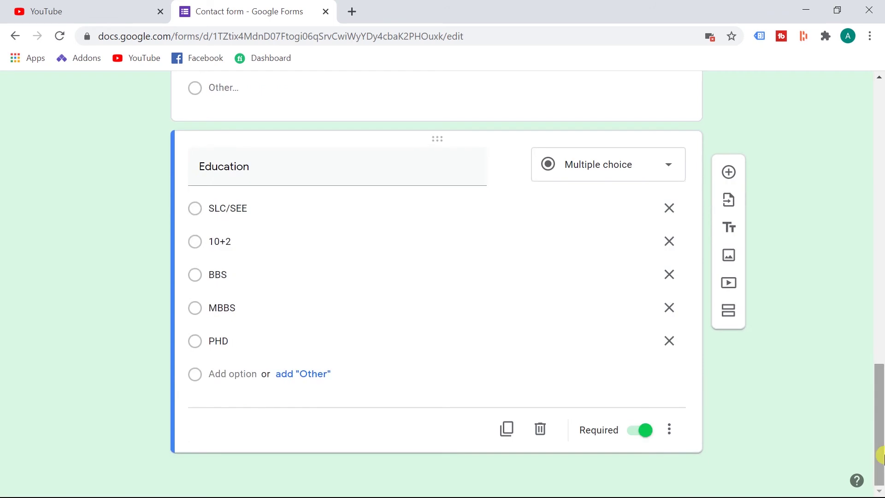
left_click(651, 169)
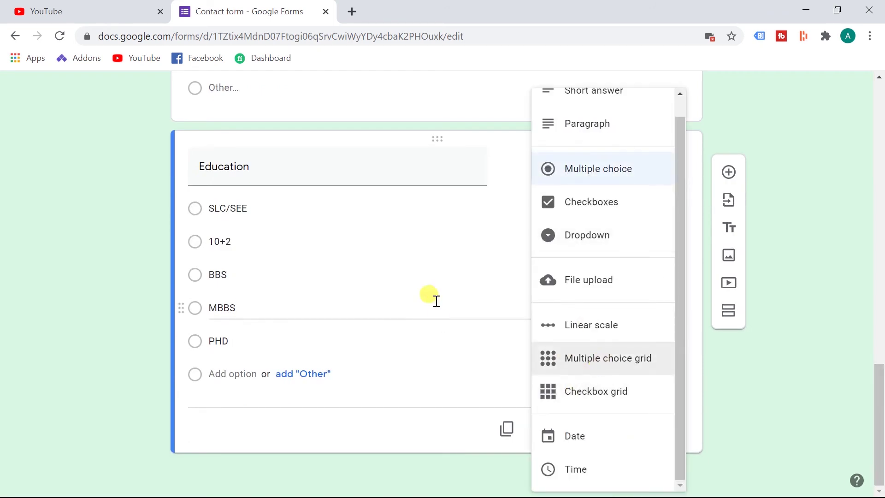
left_click(437, 301)
left_click(748, 327)
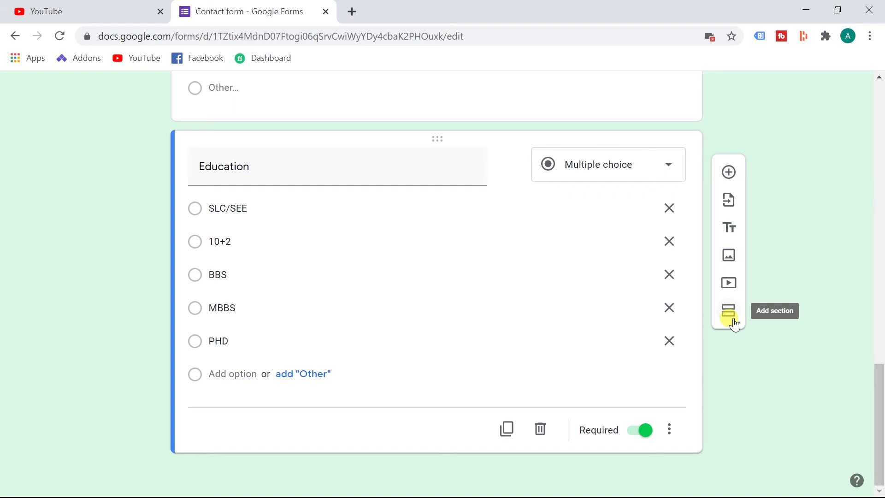
left_click(732, 320)
left_click_drag(881, 385, 881, 452)
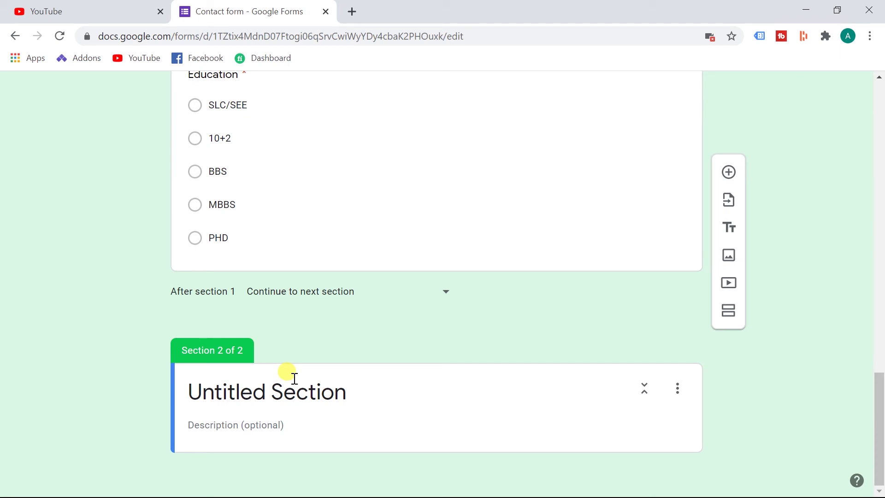
left_click(678, 391)
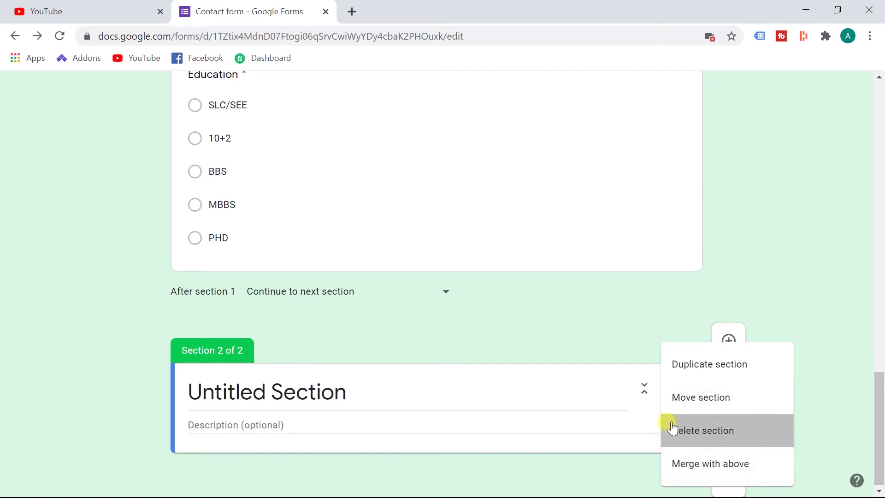
left_click(693, 431)
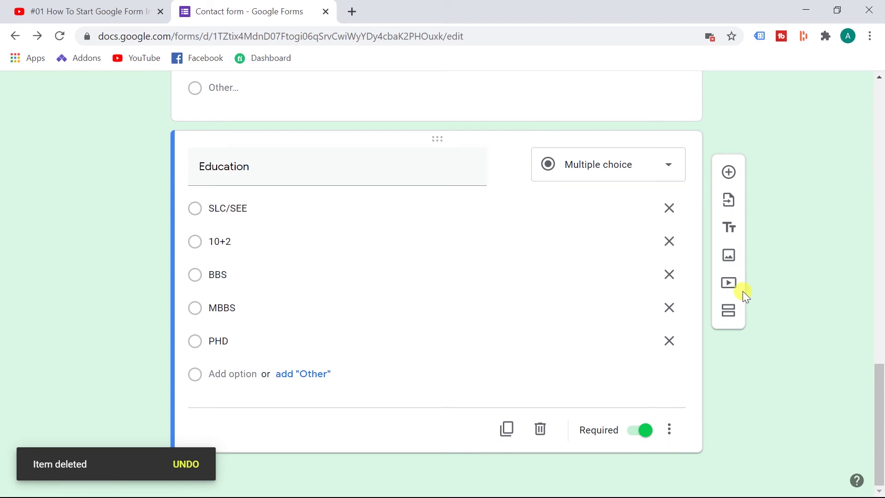
left_click_drag(879, 437, 880, 479)
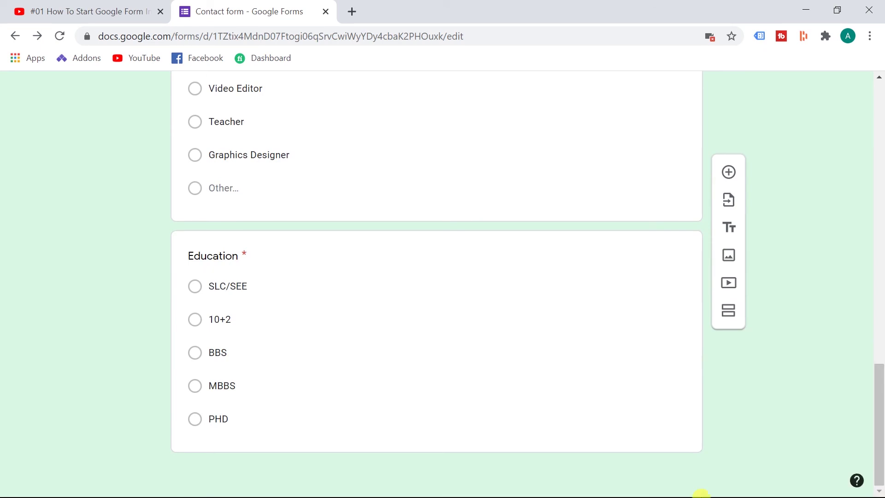
left_click(426, 450)
left_click(742, 437)
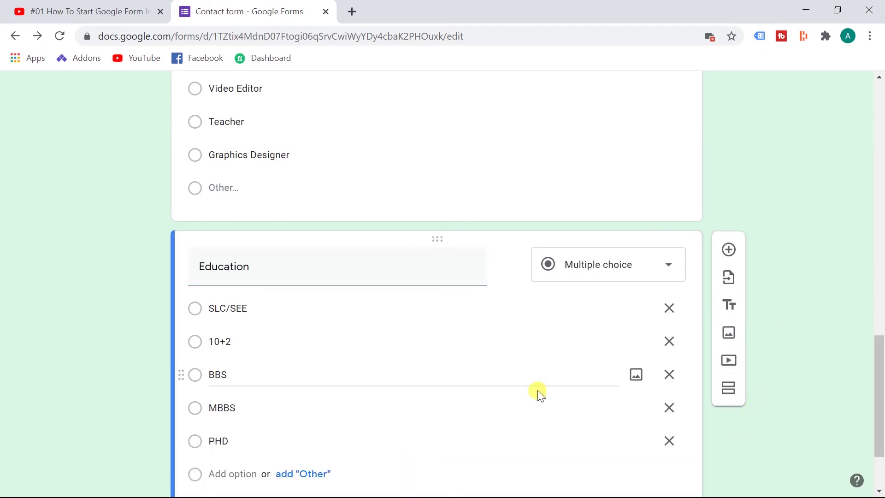
Start adding a video below Education, using the picker's URL option
left_click(728, 360)
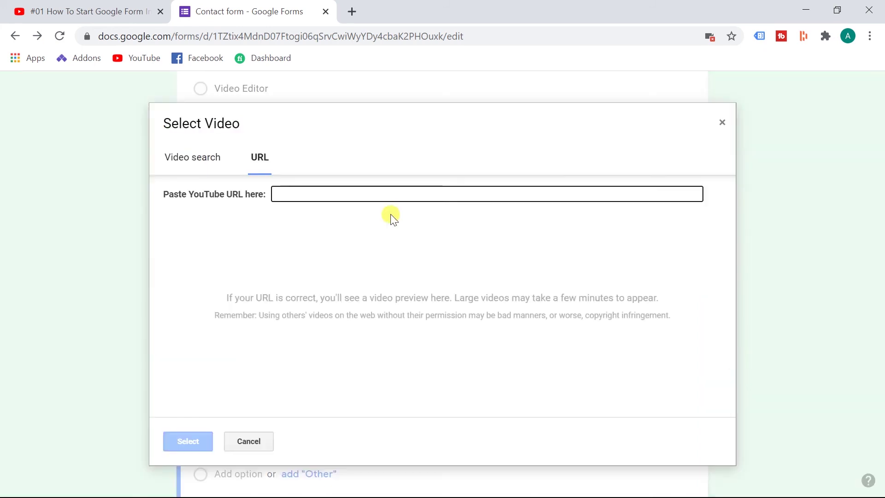
left_click(206, 167)
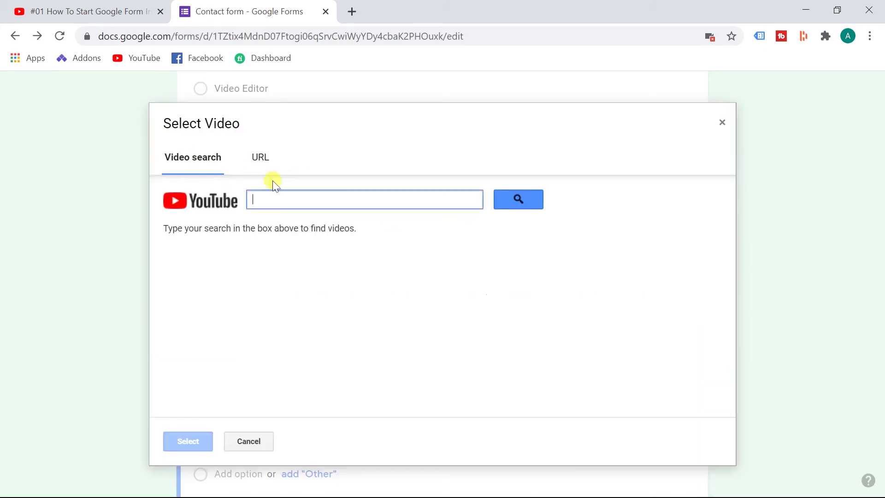
left_click(337, 209)
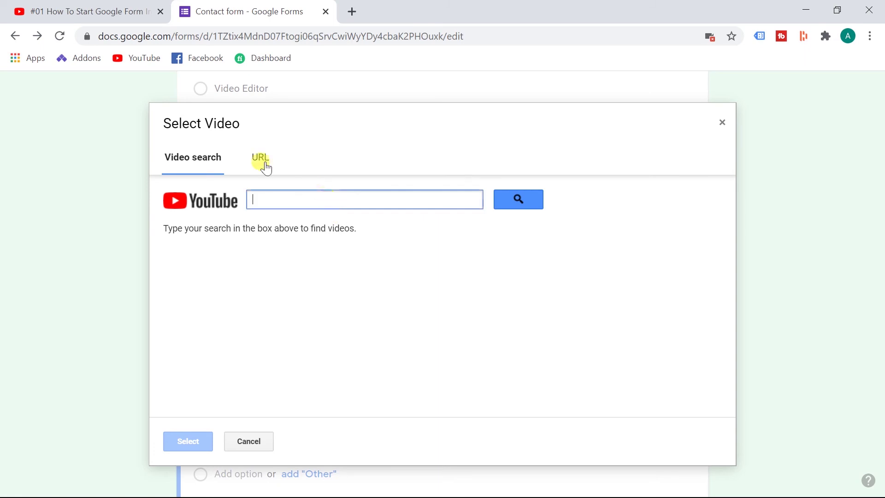
left_click(260, 159)
left_click(83, 11)
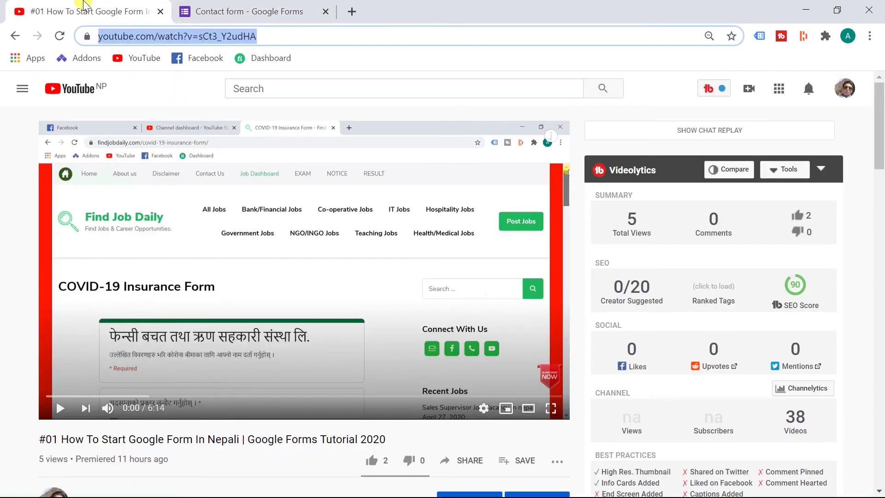
left_click(216, 6)
left_click(316, 193)
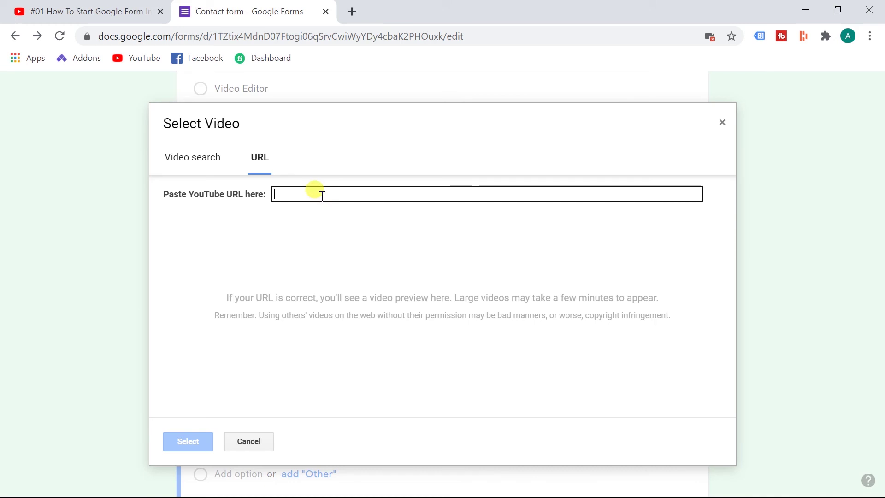
Insert the YouTube video by its link, titled 'Watch Full Video For More Information'
left_click(136, 14)
double_click(202, 37)
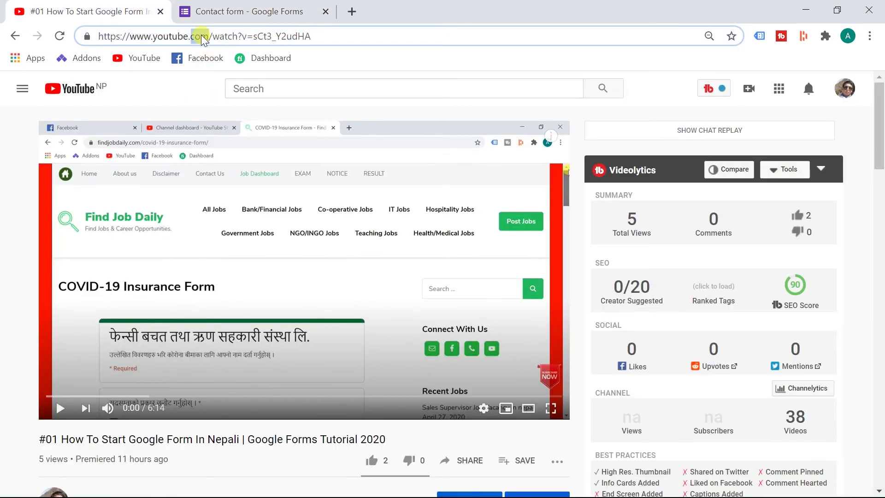
left_click(202, 37)
key("ctrl+c")
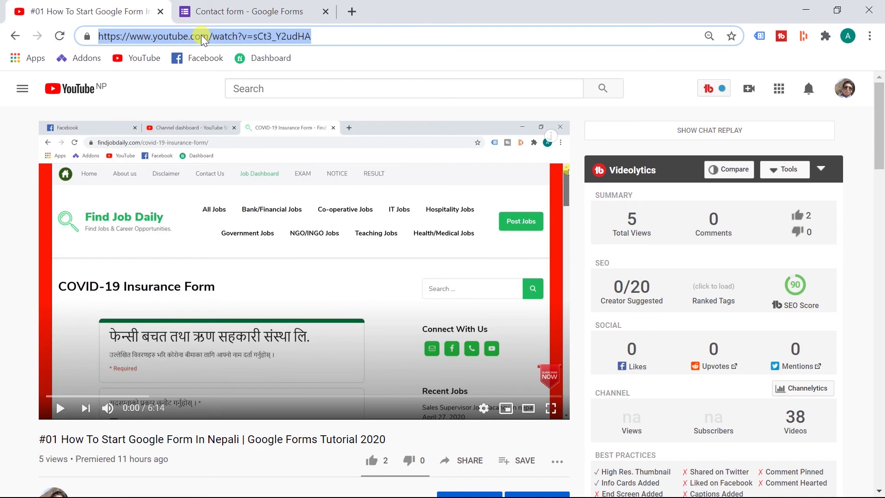
left_click(231, 13)
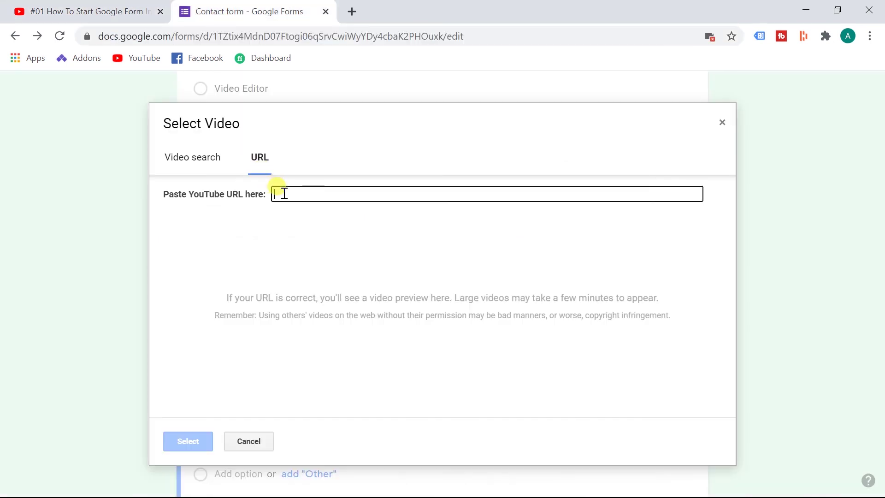
key("ctrl+v")
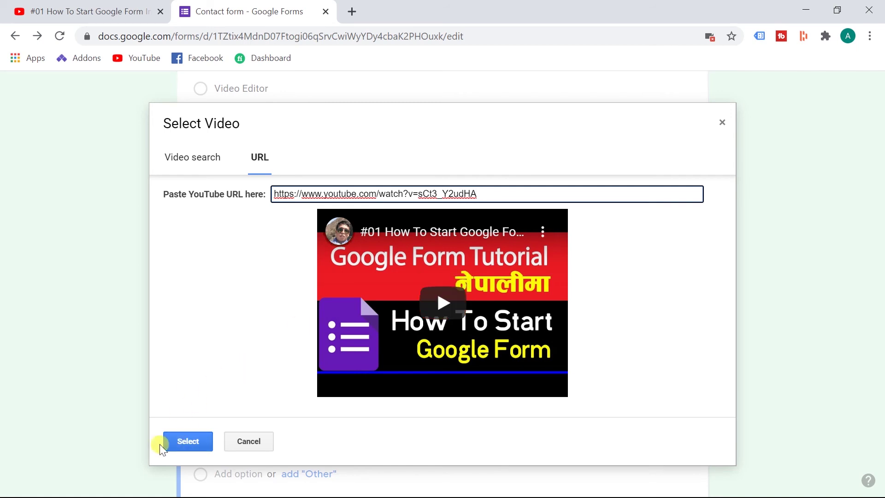
left_click(184, 440)
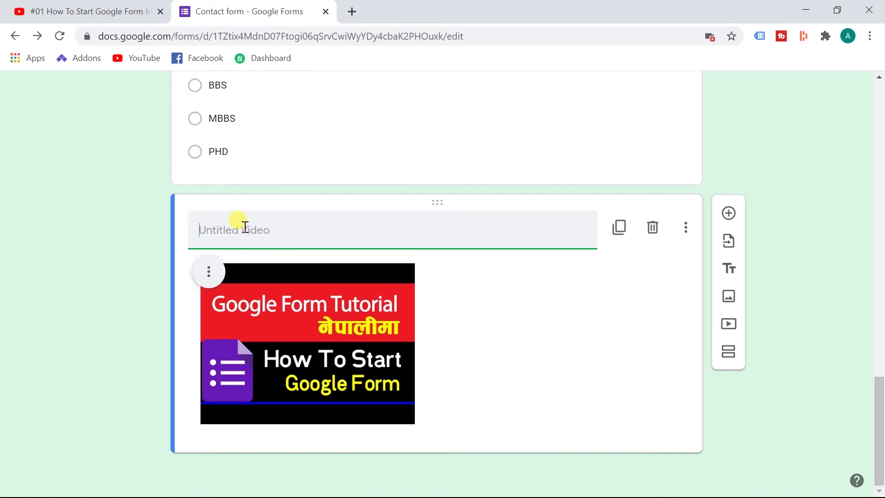
type("Watch Full Video For More Information")
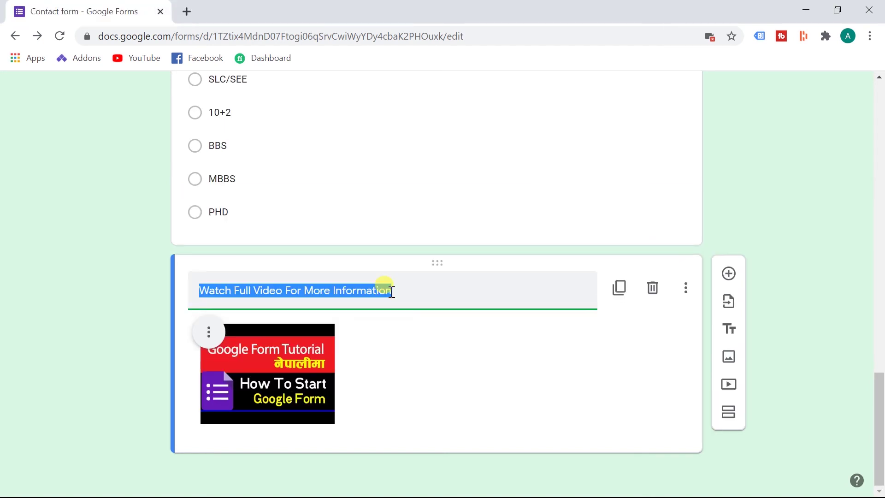
key("ctrl+a")
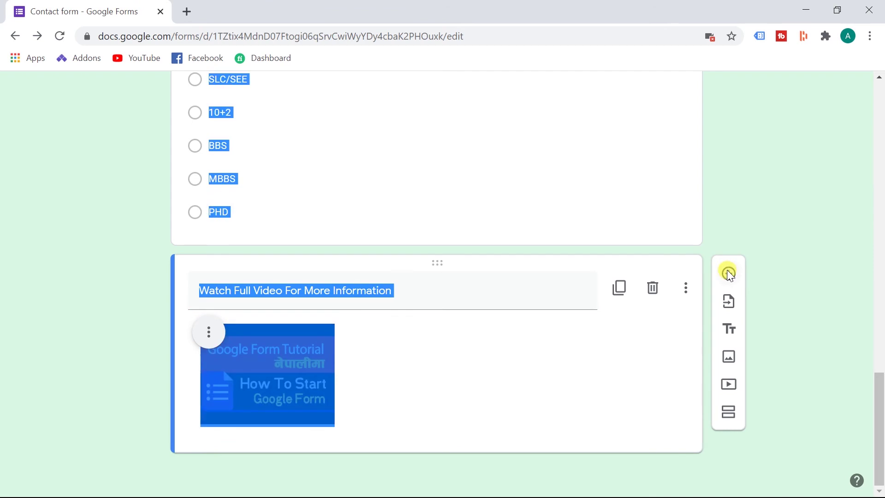
Add a 'Photos' File upload question, allowing uploads to Drive
left_click(651, 353)
left_click(728, 274)
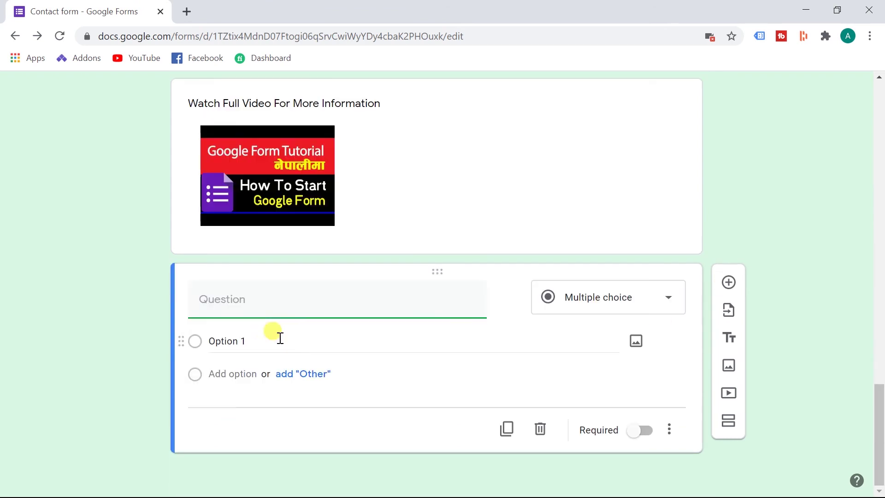
type("Photos")
key("Tab")
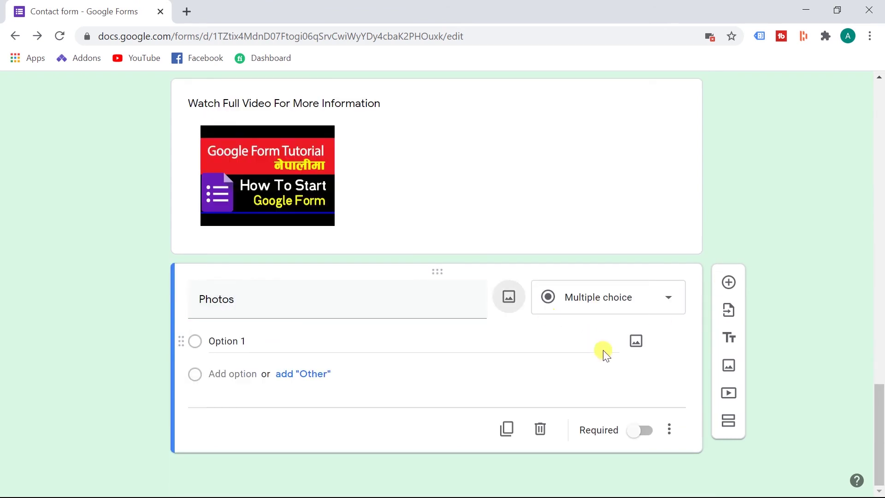
left_click(602, 307)
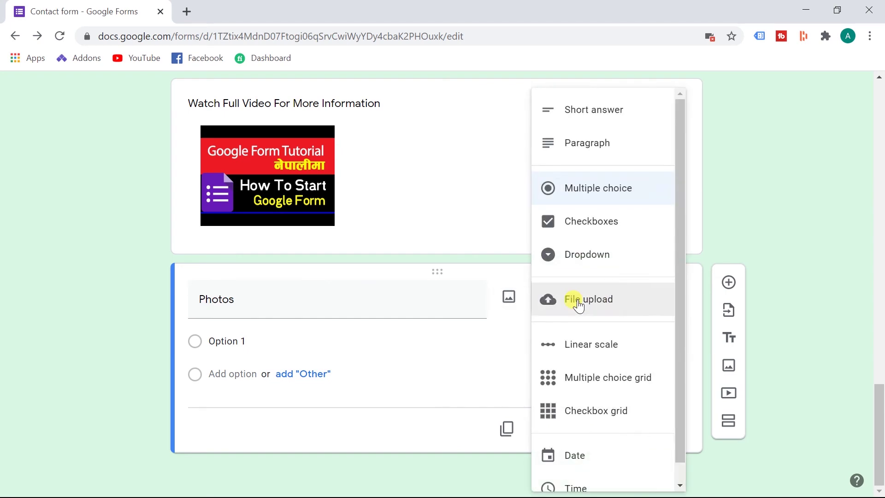
left_click(576, 301)
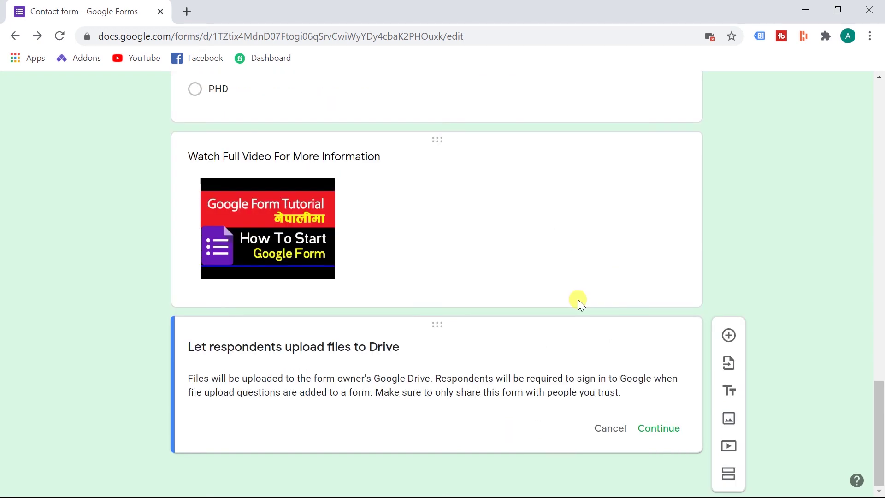
left_click(664, 431)
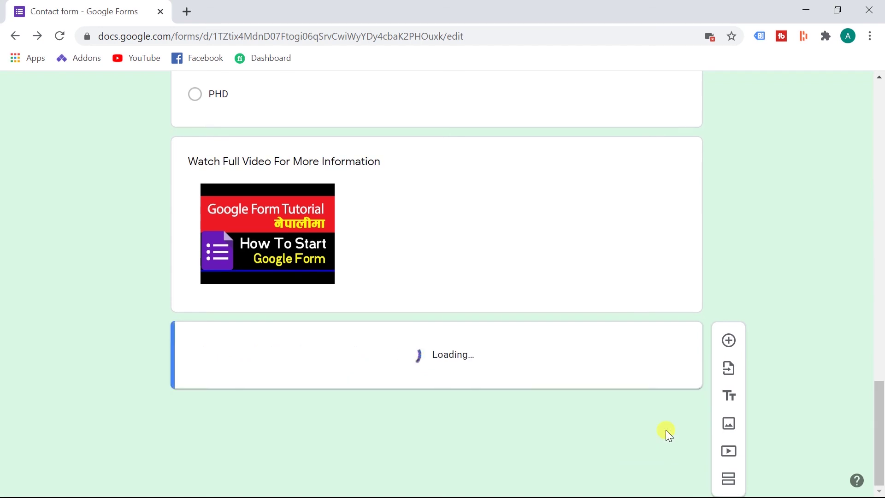
left_click_drag(880, 357, 880, 420)
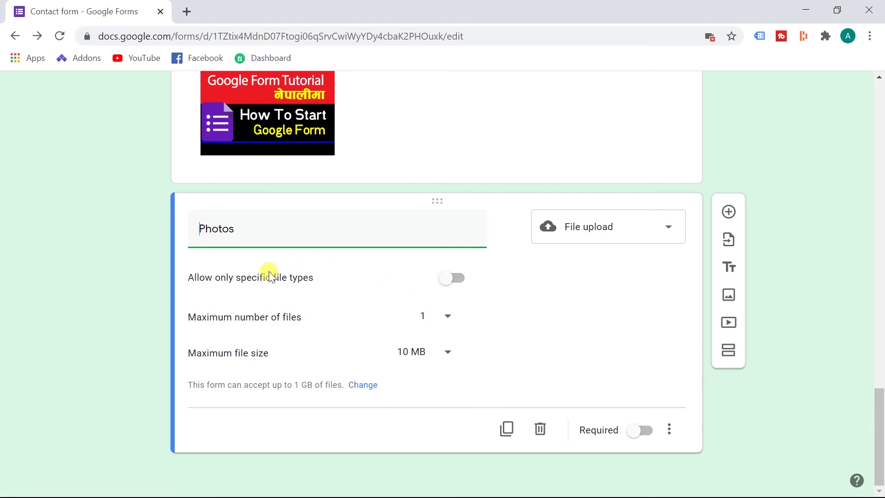
Allow any file type, 1 file, 1 MB maximum, and make Photos required
left_click_drag(212, 278, 457, 287)
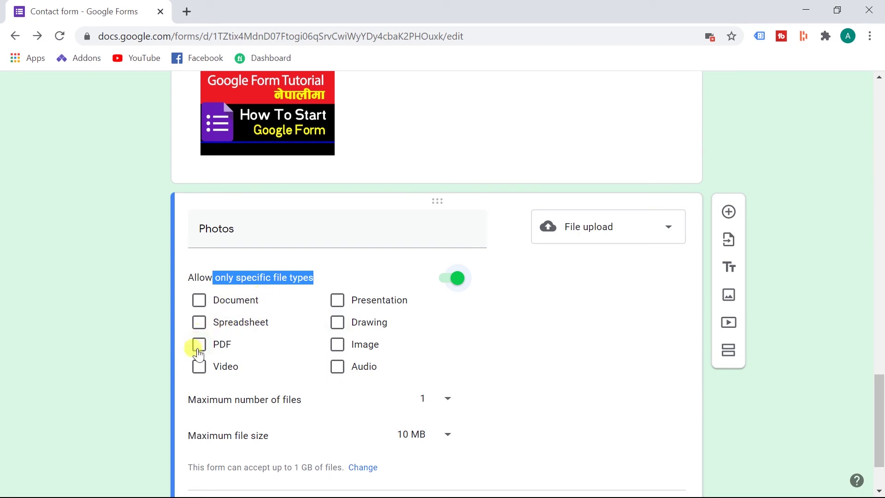
left_click(454, 279)
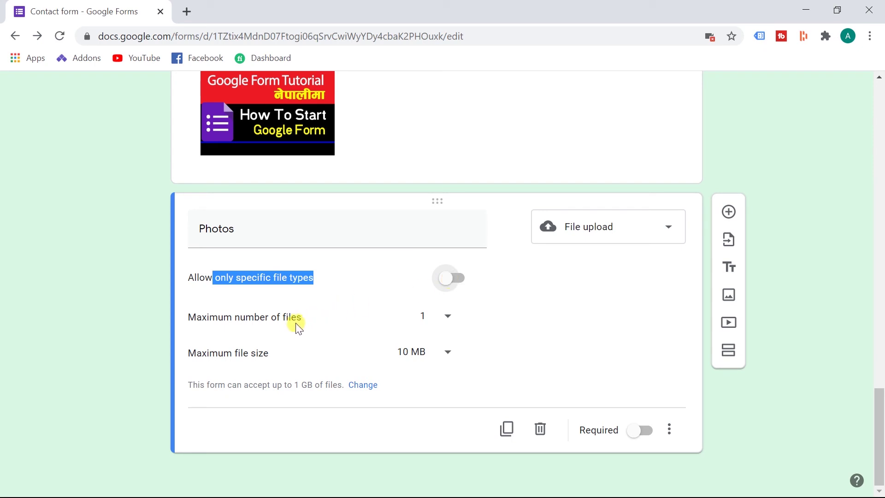
left_click(441, 323)
left_click(441, 323)
left_click(428, 356)
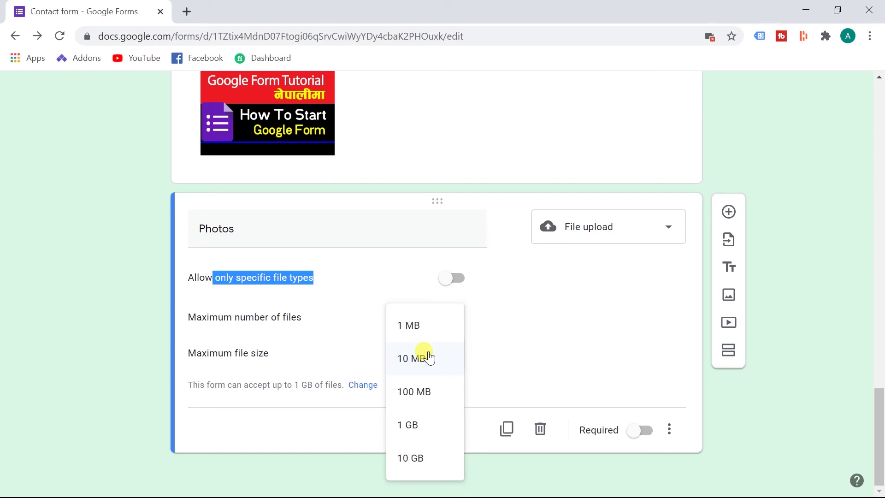
left_click(416, 333)
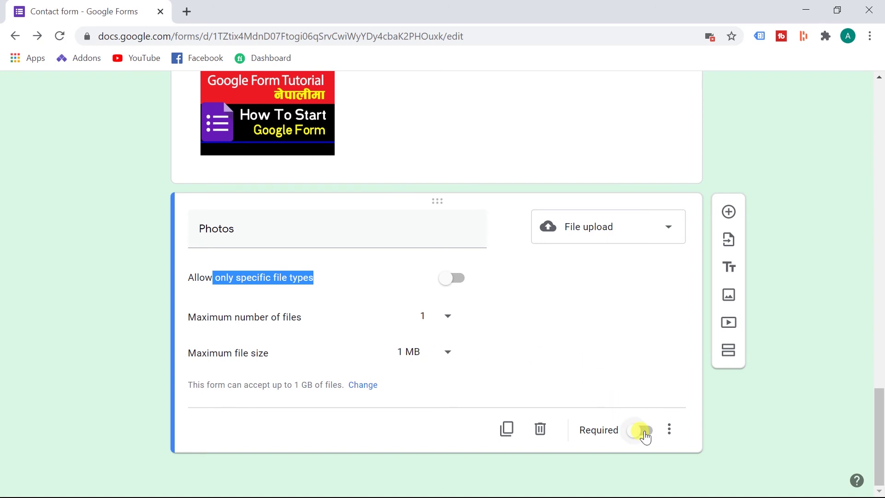
left_click(645, 433)
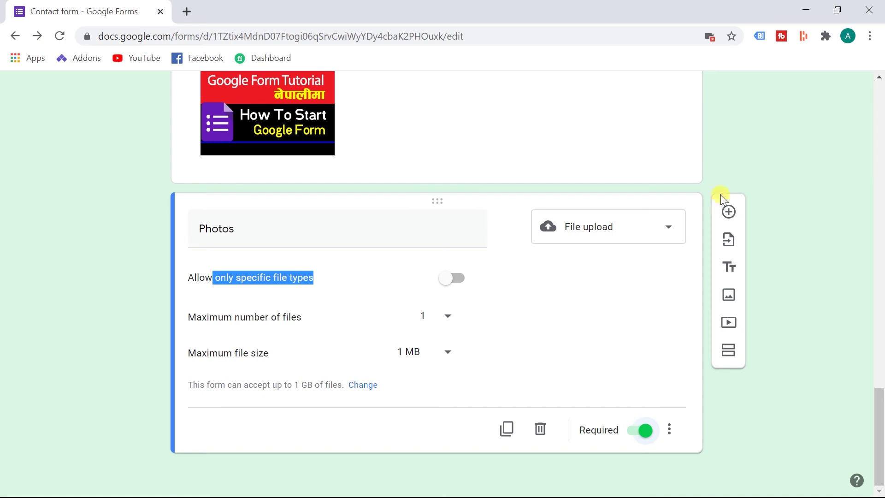
left_click(728, 211)
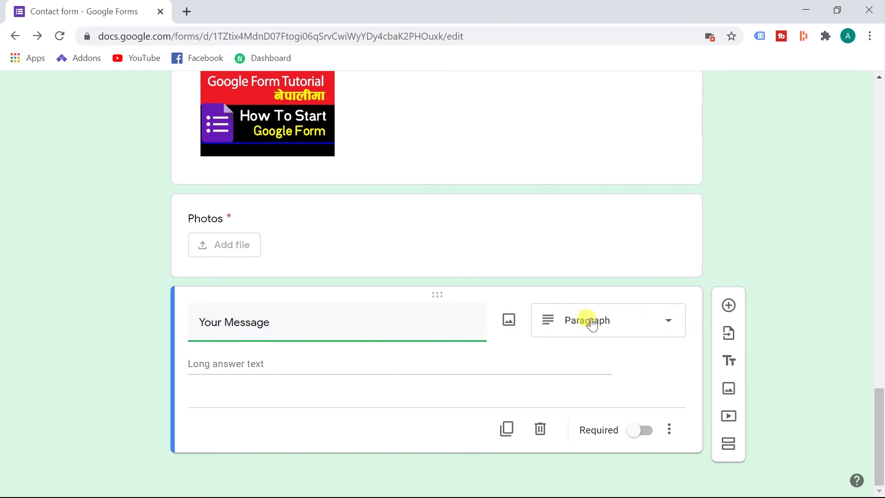
left_click(589, 322)
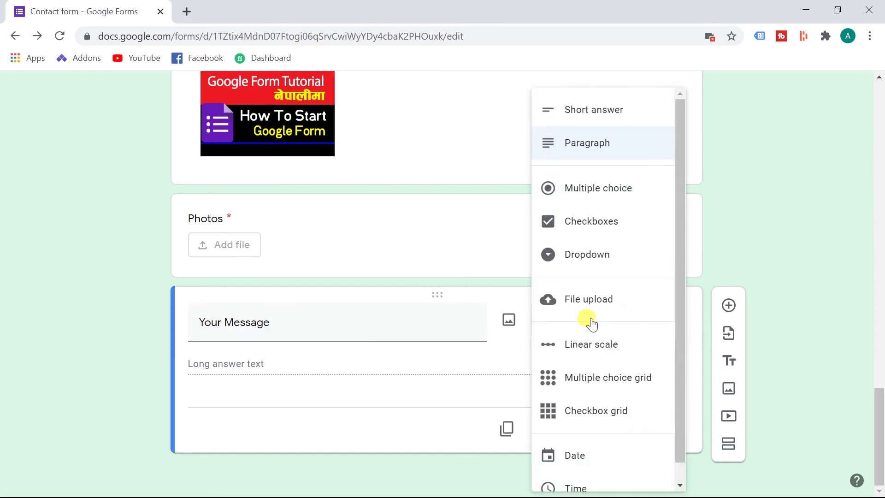
left_click(598, 148)
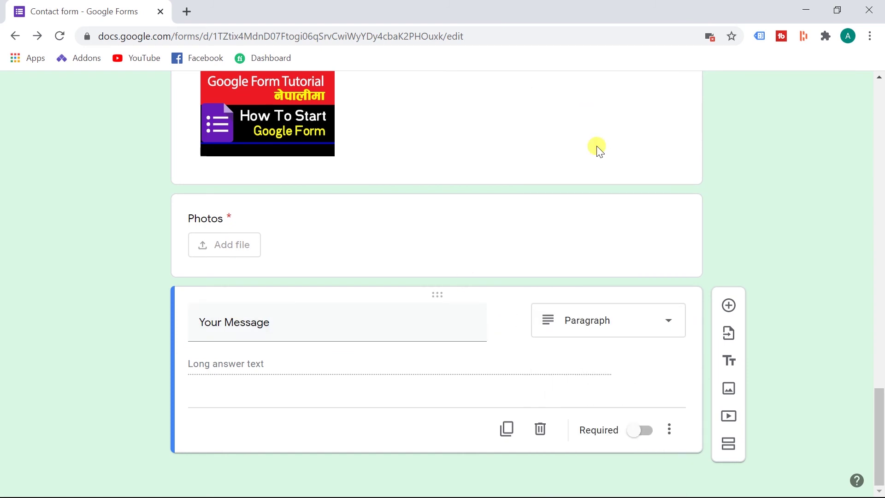
left_click(641, 430)
left_click(644, 436)
left_click(650, 436)
left_click(639, 435)
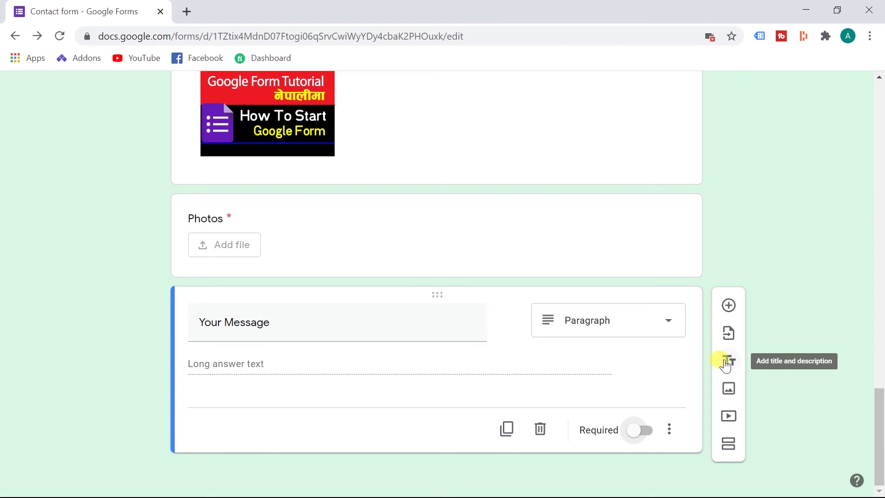
Add an 'About Ap Tech Forum.' title block, pasting that phrase repeatedly as its description
left_click(727, 362)
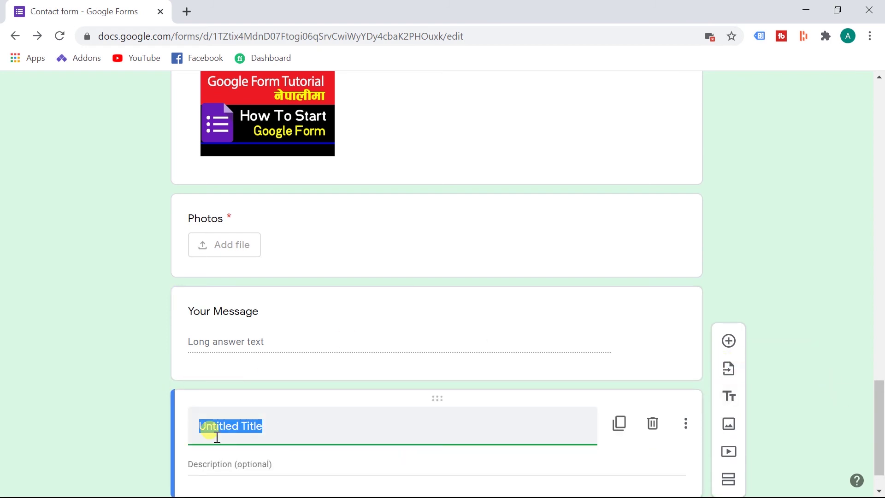
type("About Ap Tech Forum.")
left_click(254, 462)
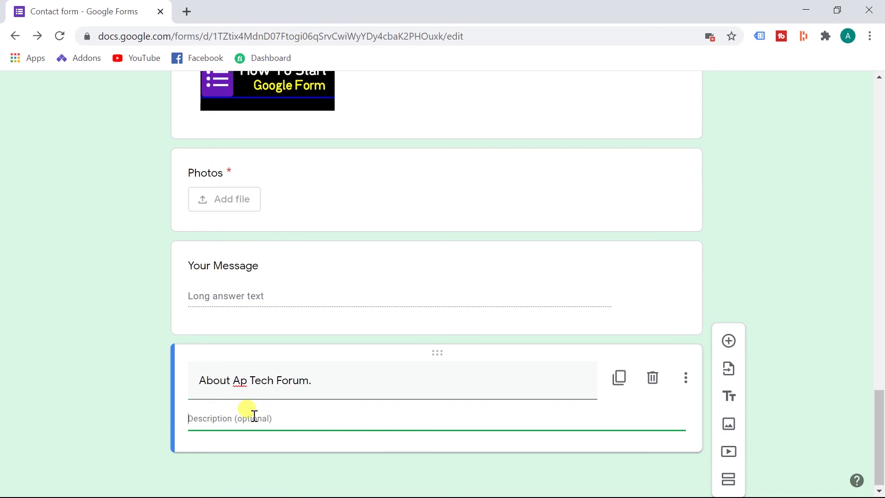
triple_click(237, 376)
key("ctrl+c")
left_click(223, 417)
key("ctrl+v")
key("ctrl+v")
key("ctrl+v")
key("ctrl+v")
key("ctrl+v")
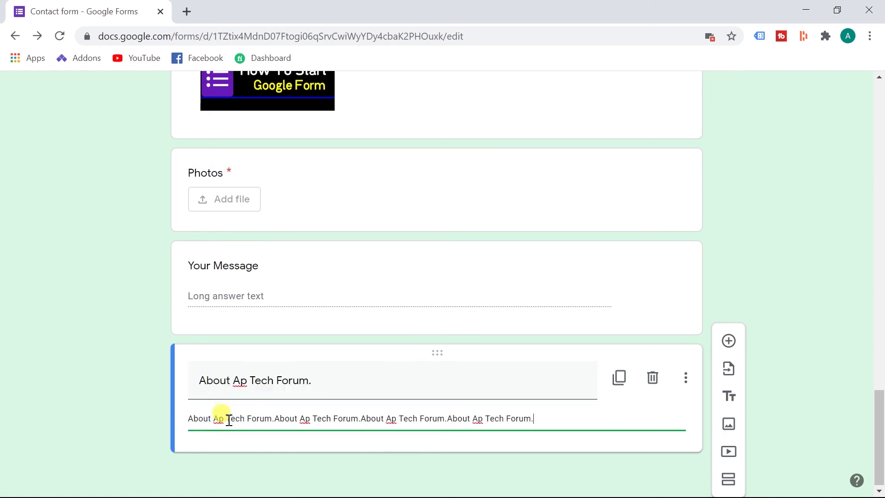
key("Return")
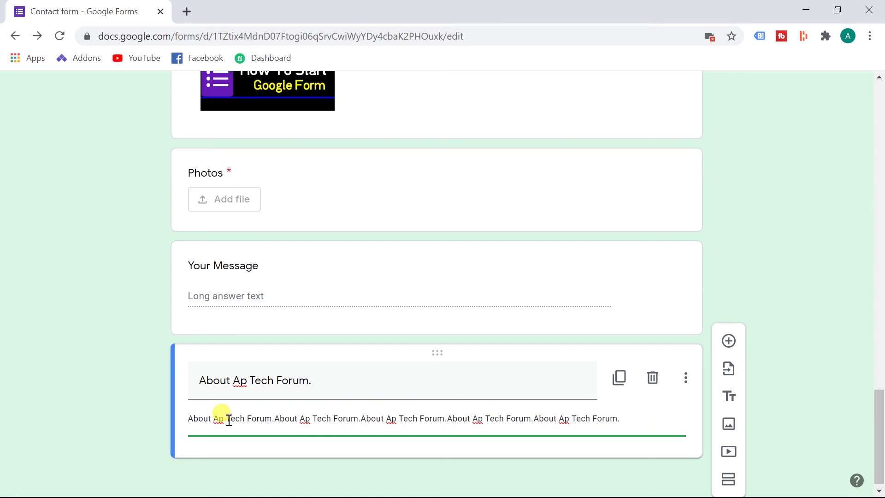
key("ctrl+v")
key("ctrl+v")
key("ctrl+v")
key("ctrl+v")
key("ctrl+v")
key("ctrl+v")
key("ctrl+v")
key("ctrl+v")
key("ctrl+v")
key("ctrl+v")
left_click_drag(879, 375, 879, 491)
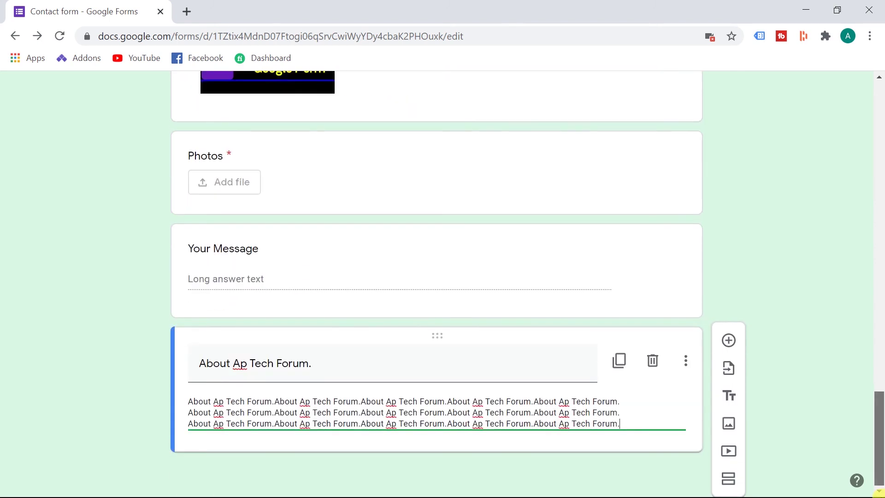
left_click_drag(881, 438, 880, 202)
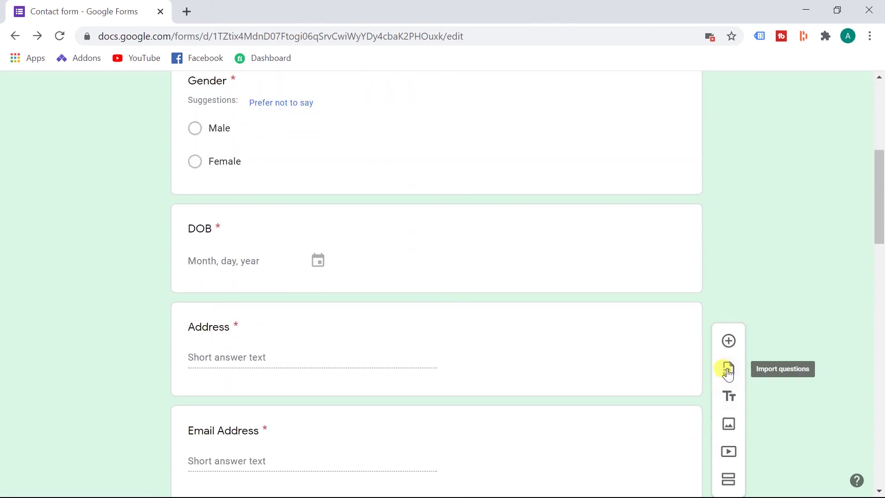
left_click(728, 371)
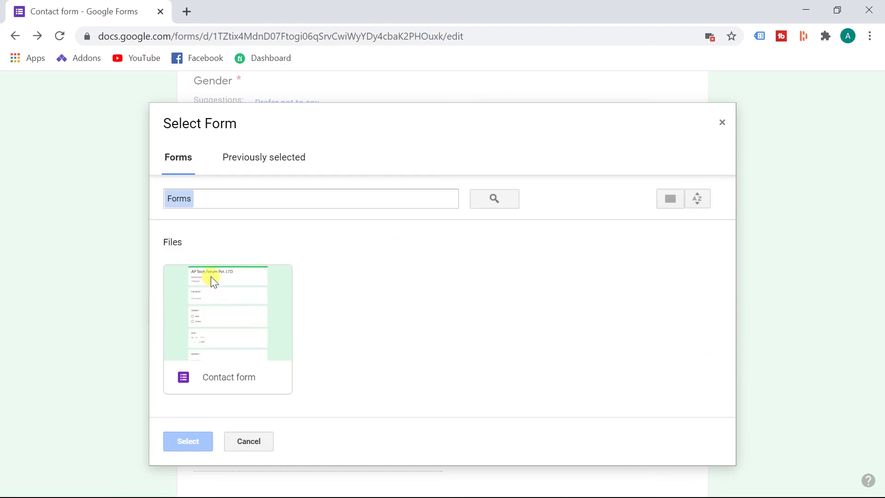
left_click(245, 287)
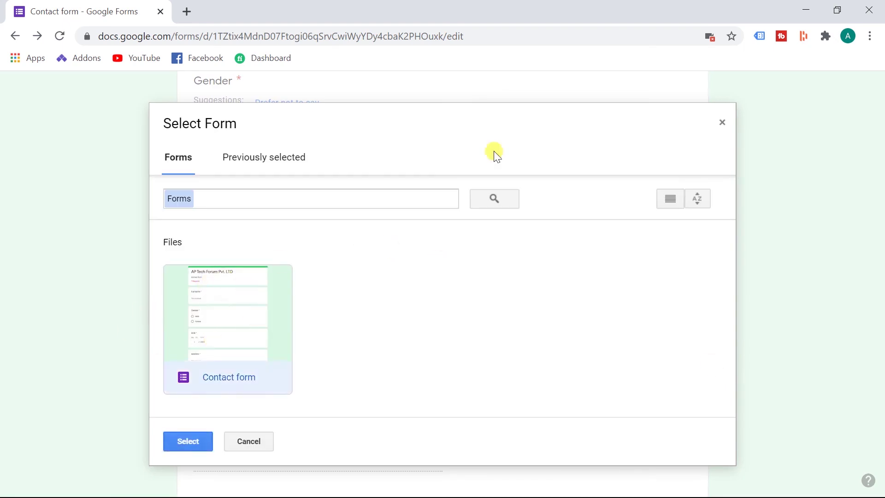
left_click(721, 123)
left_click_drag(881, 175, 880, 105)
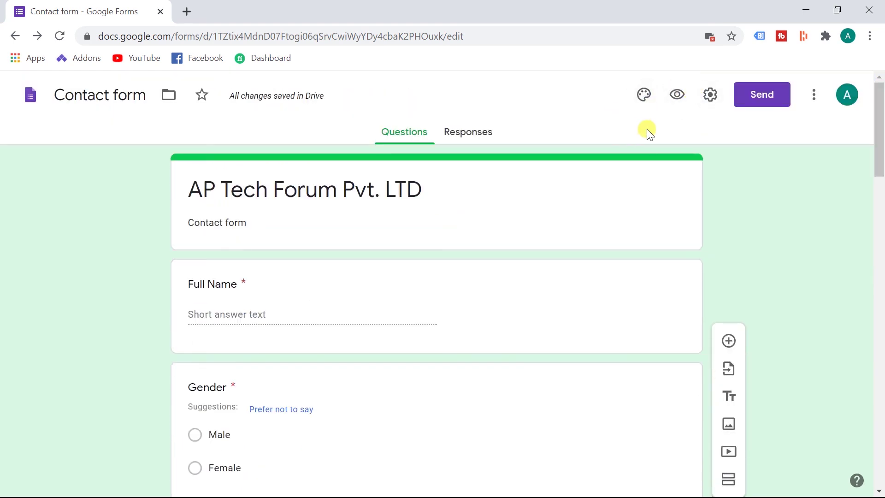
Open the respondent preview of the AP Tech Forum form in a new tab
left_click(676, 95)
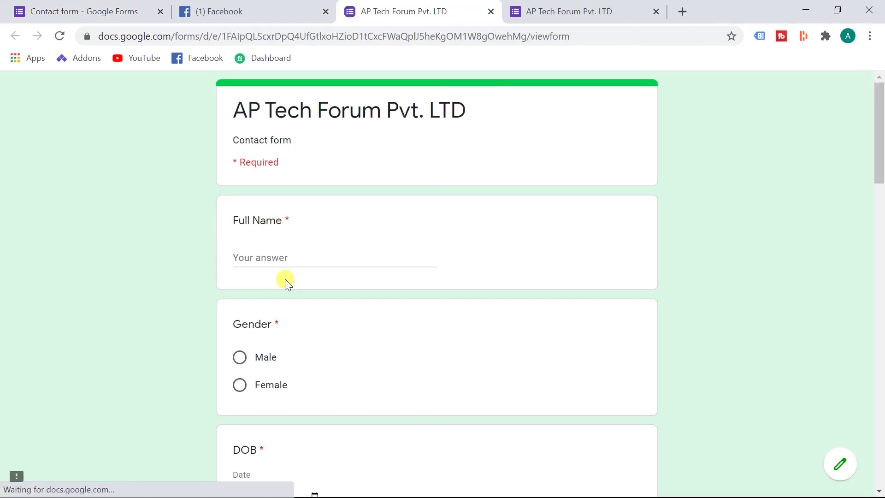
left_click_drag(879, 140, 881, 120)
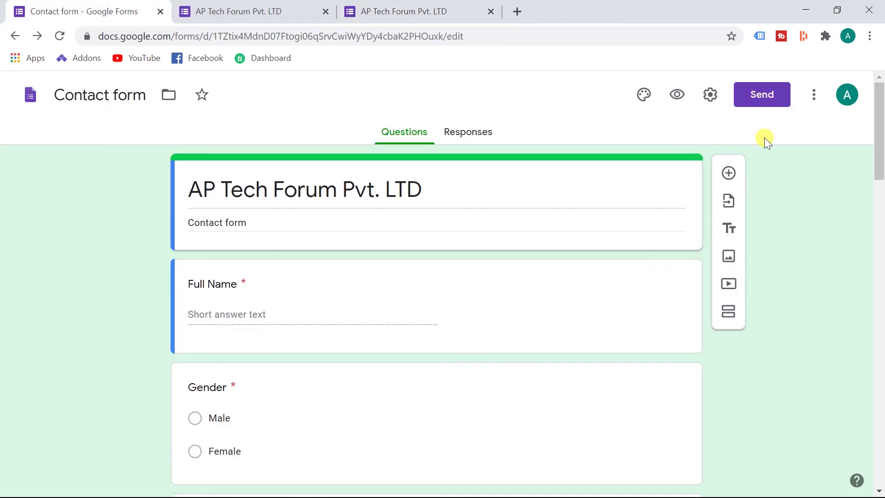
left_click(755, 103)
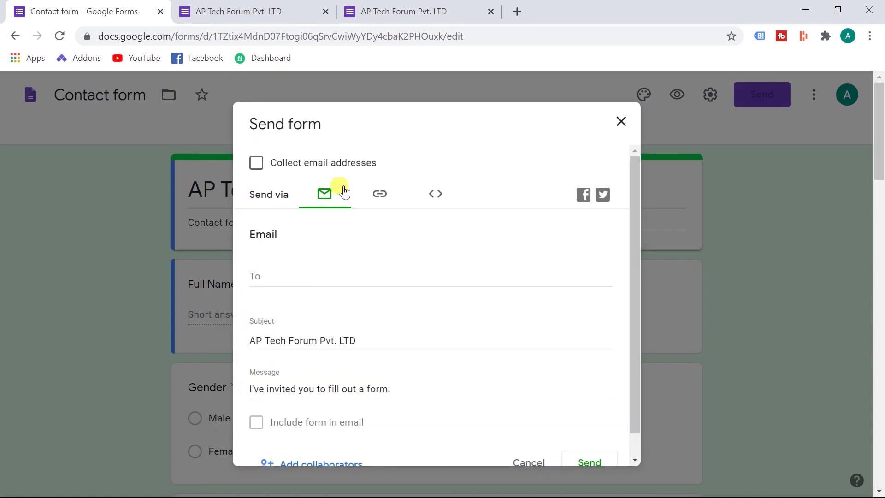
left_click(379, 195)
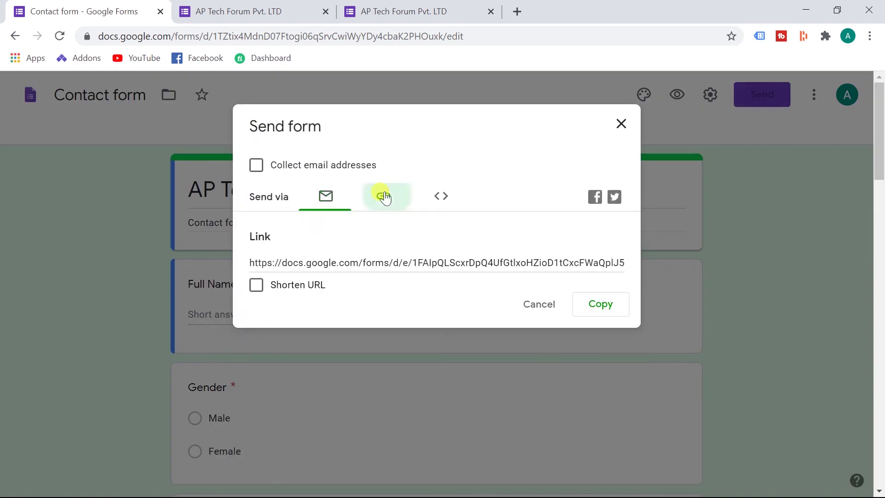
left_click(274, 265)
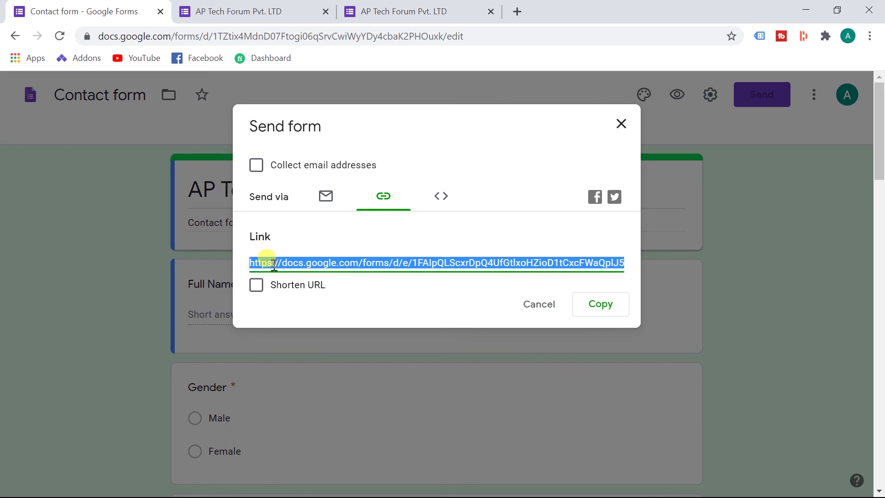
left_click(257, 285)
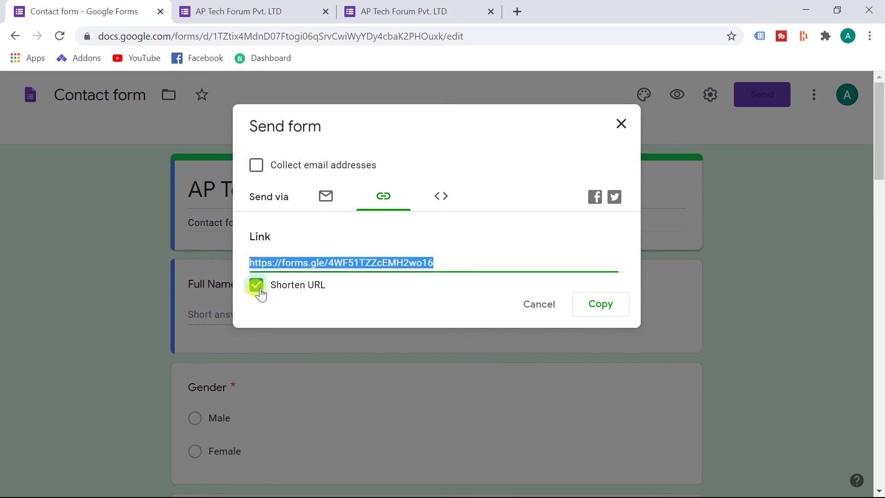
left_click(597, 314)
left_click(869, 36)
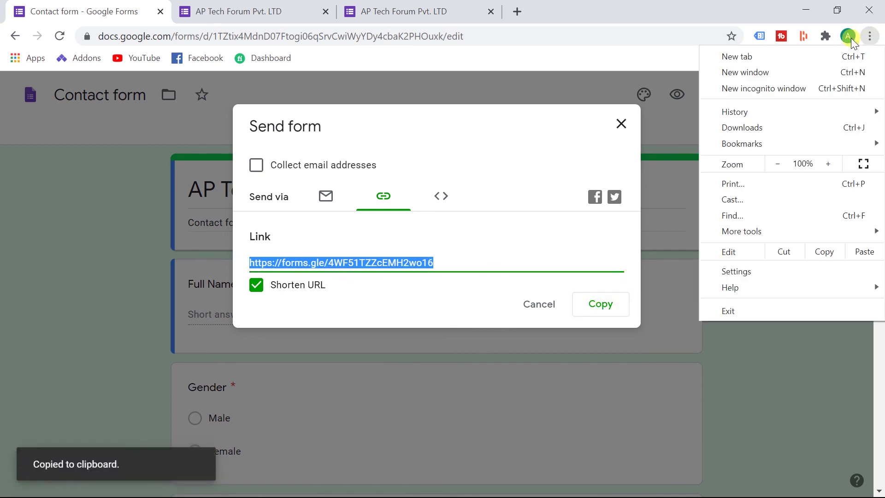
left_click(788, 88)
Load the short form link in incognito, see the sign-in prompt, then close the window
key("ctrl+v")
key("Return")
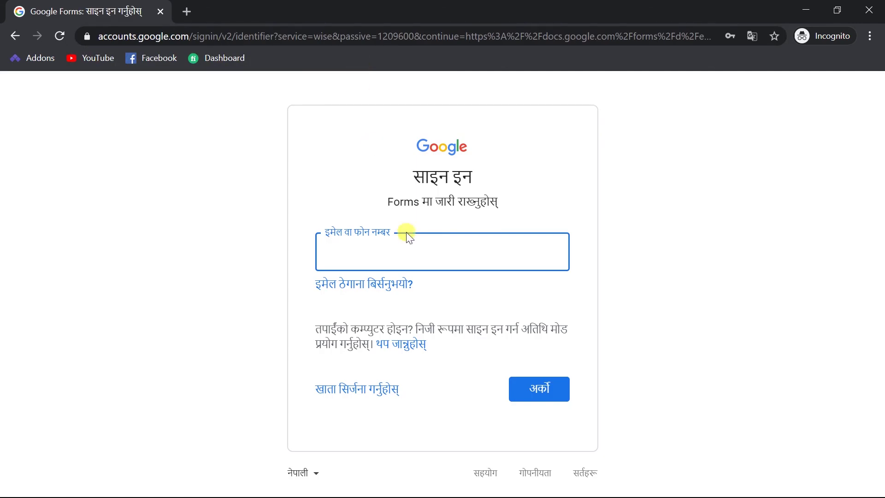
left_click(651, 203)
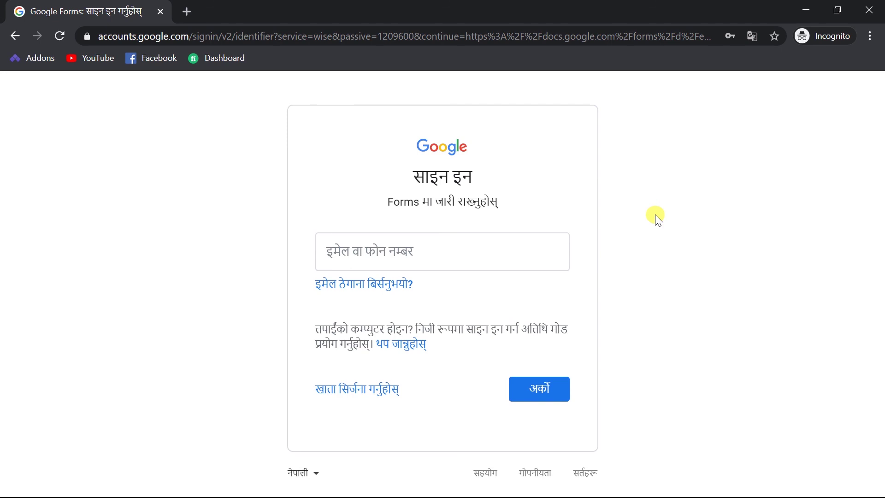
left_click(806, 9)
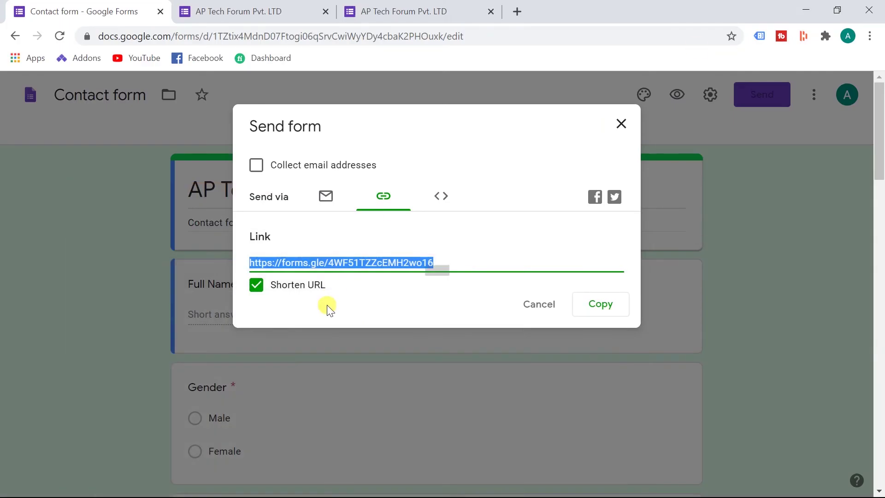
Close the sharing dialog, delete the Photos question, and reopen Send form
left_click(620, 124)
left_click_drag(879, 125, 879, 417)
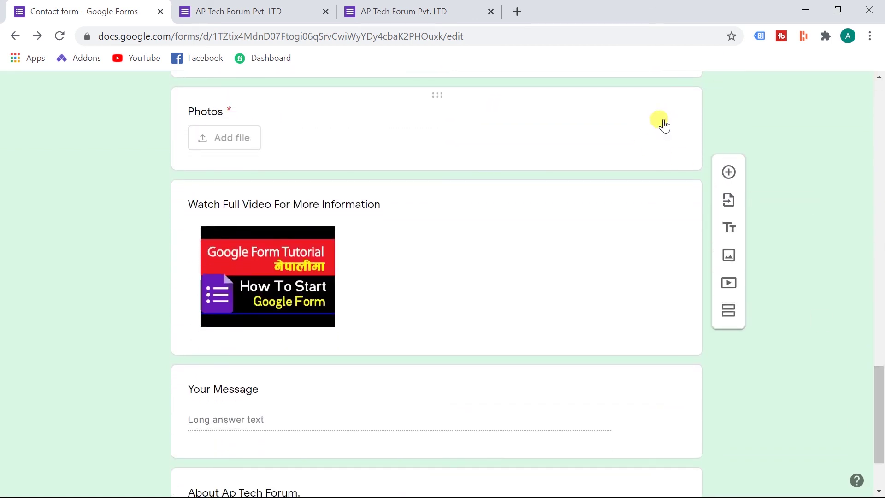
left_click(665, 122)
left_click(539, 323)
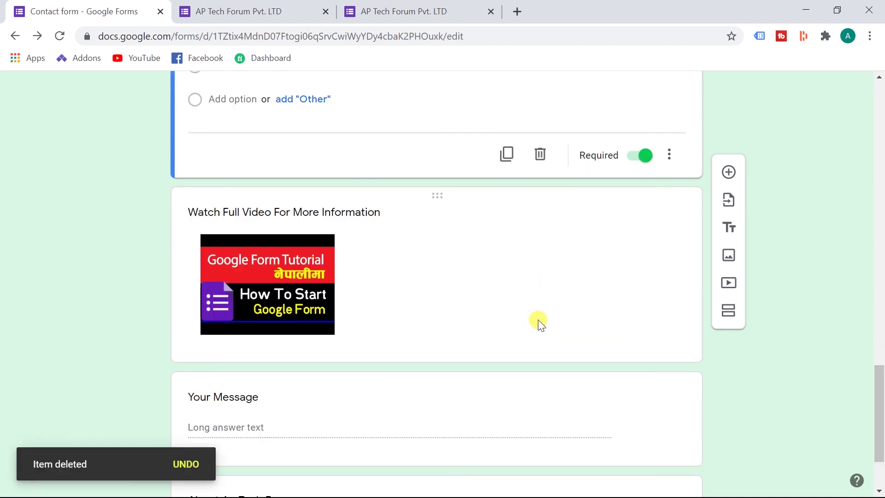
scroll(878, 134, "up", 20)
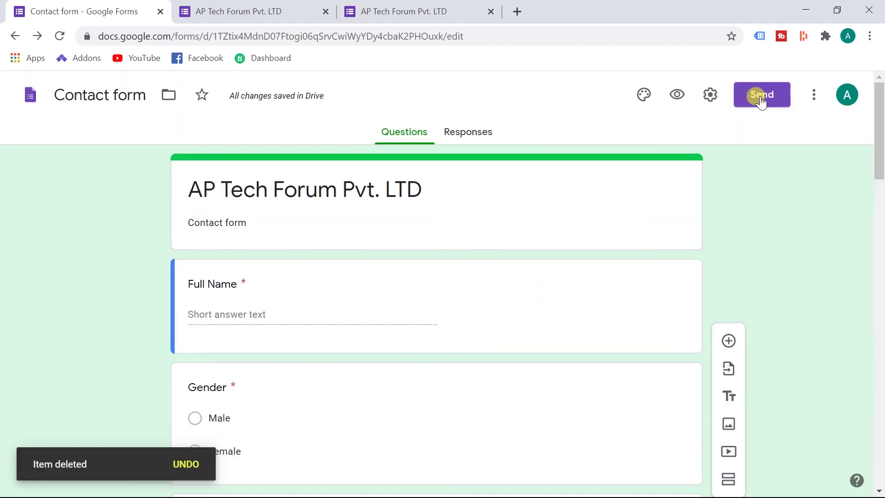
left_click(760, 97)
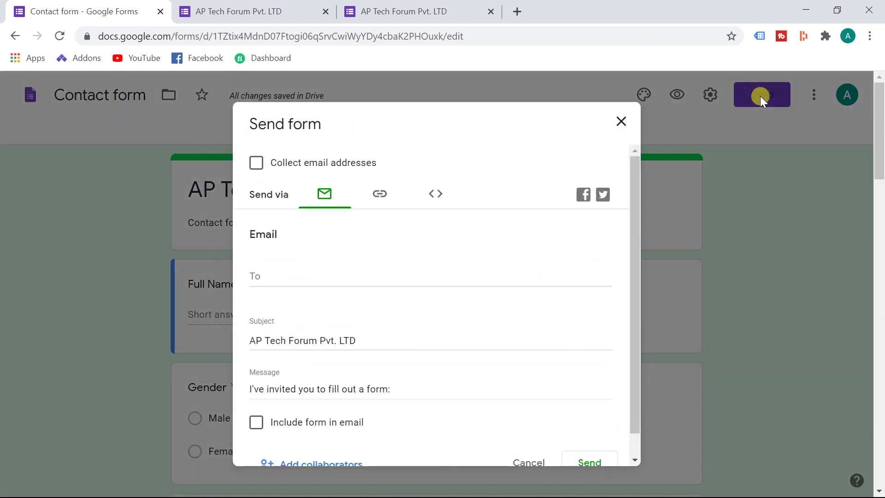
left_click(379, 207)
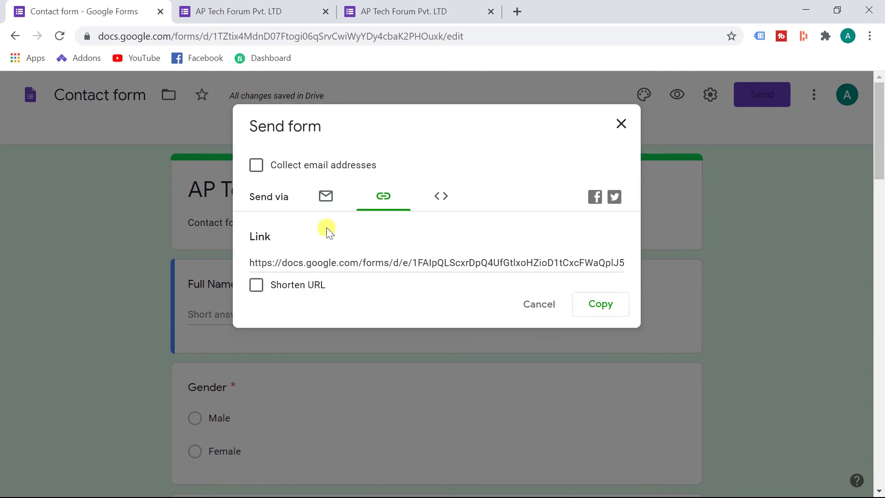
left_click(256, 285)
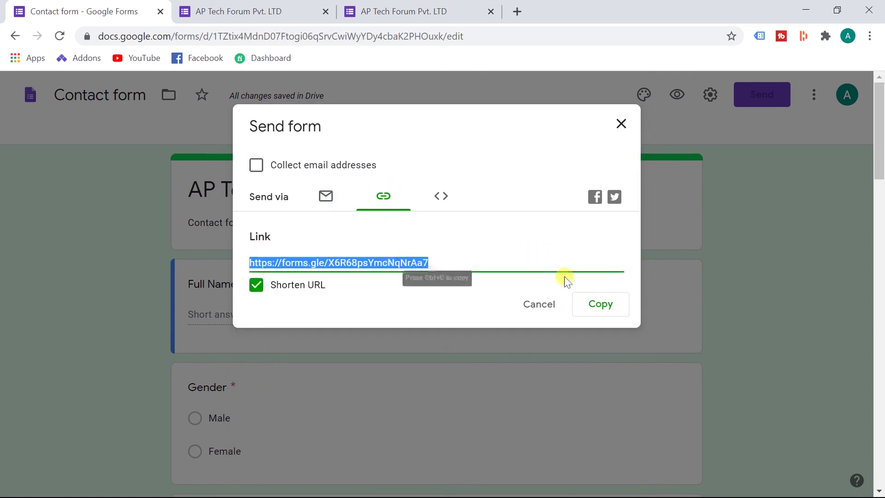
left_click(587, 309)
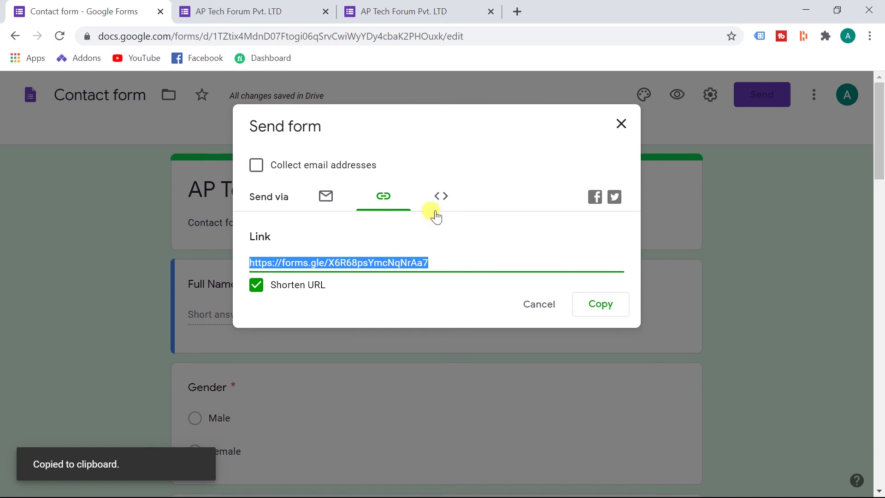
left_click(870, 36)
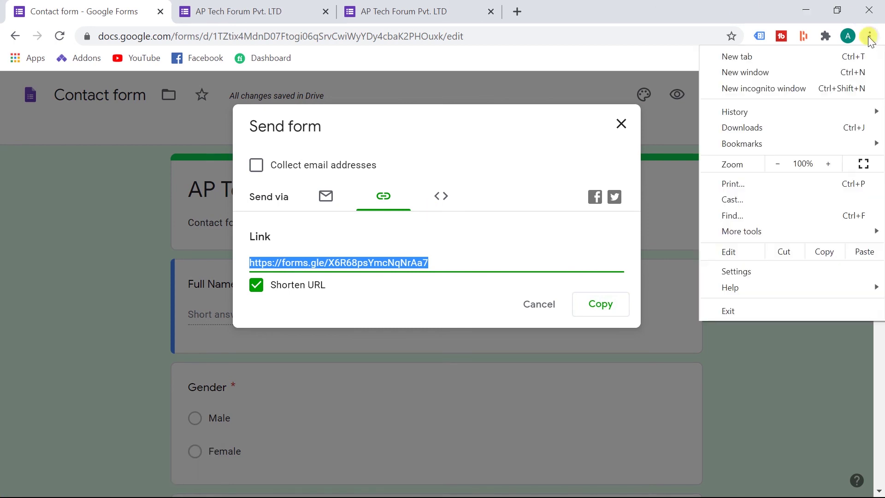
left_click(738, 92)
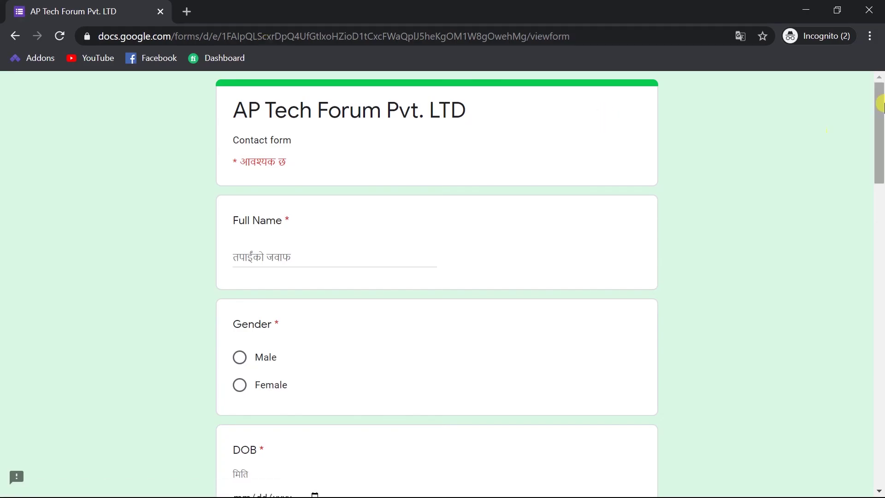
Copy the short link again and switch to the tab with the live form
scroll(881, 110, "down", 5)
scroll(882, 104, "up", 5)
left_click(317, 258)
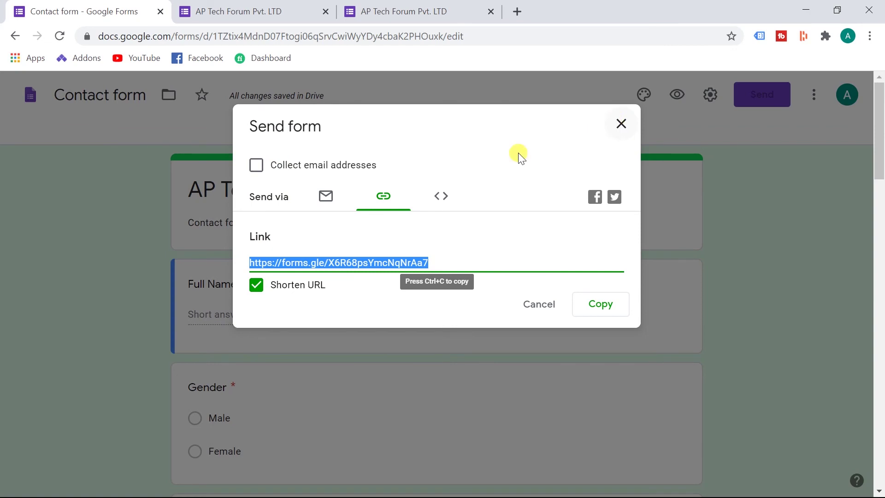
left_click(589, 313)
left_click(298, 5)
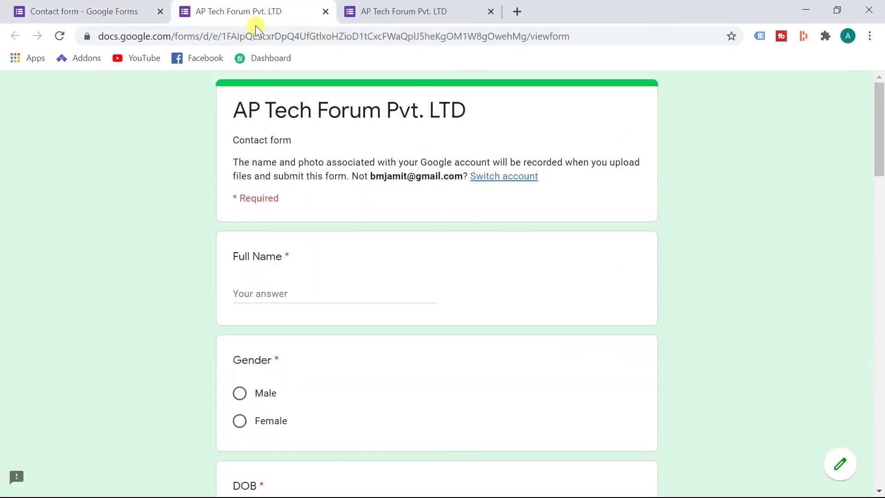
Paste the form's shortened link into a new Facebook post
left_click(201, 55)
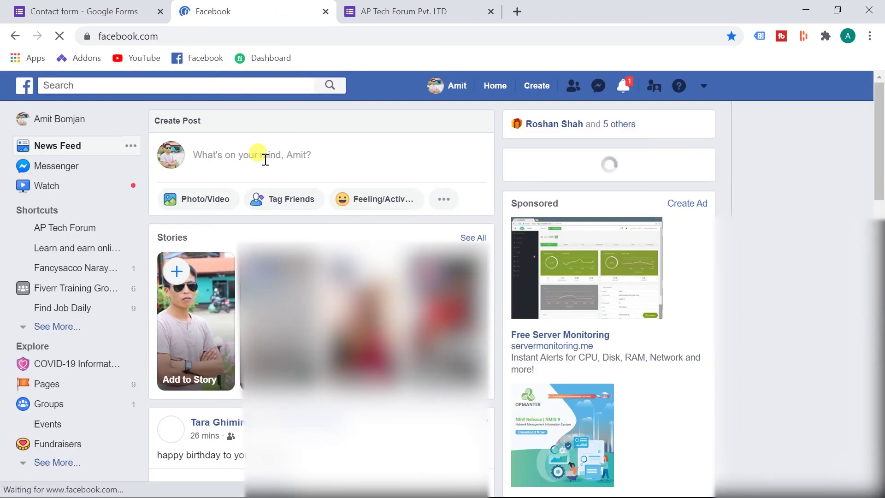
left_click(257, 159)
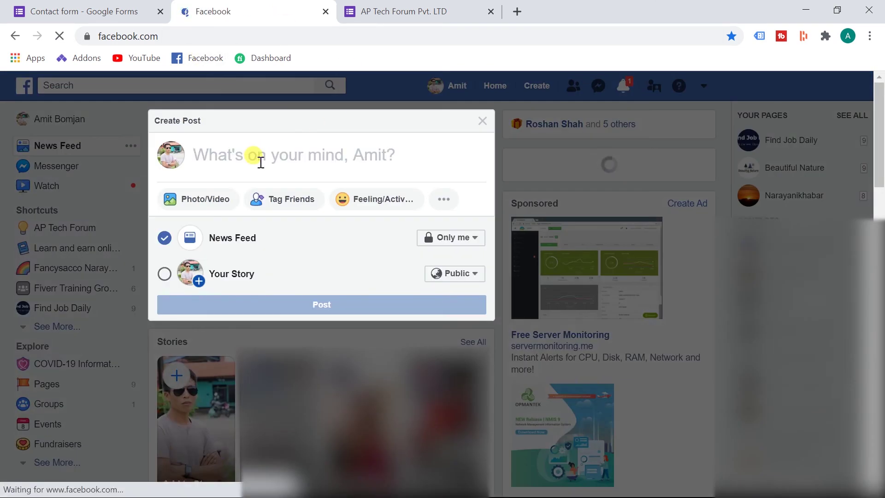
key("ctrl+v")
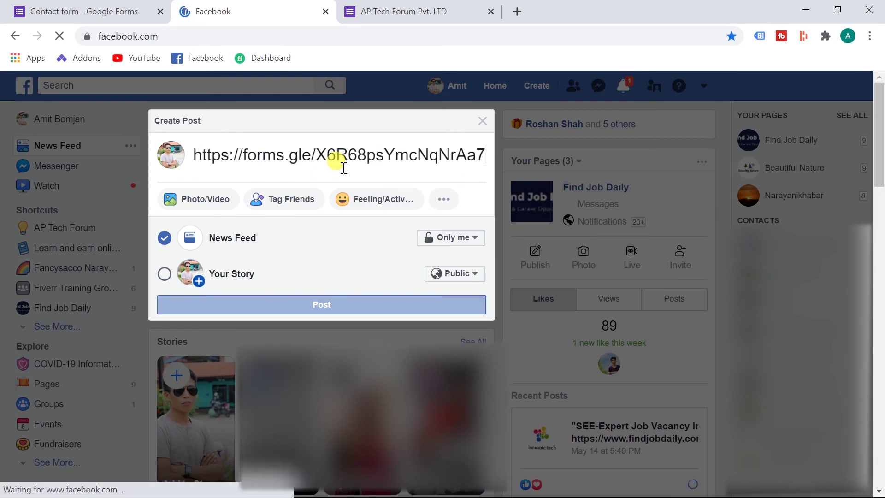
Delete the URL text, keep the link preview, publish the post, and open its form link
triple_click(269, 162)
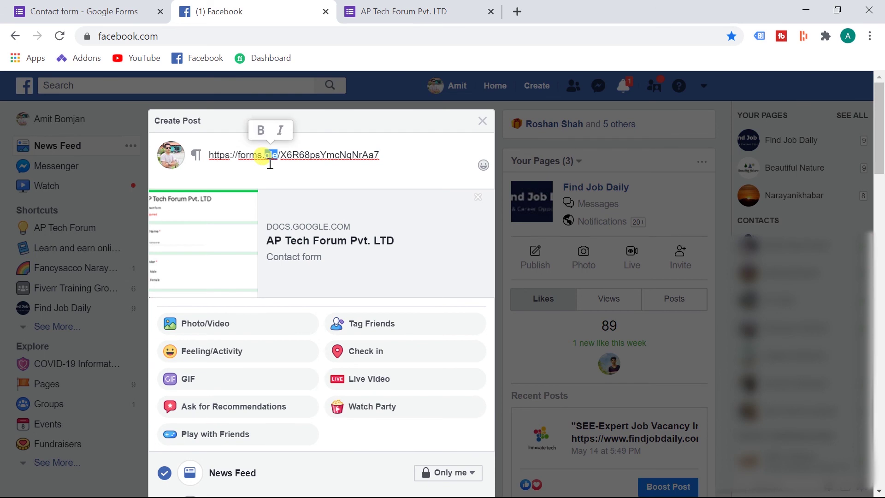
key("BackSpace")
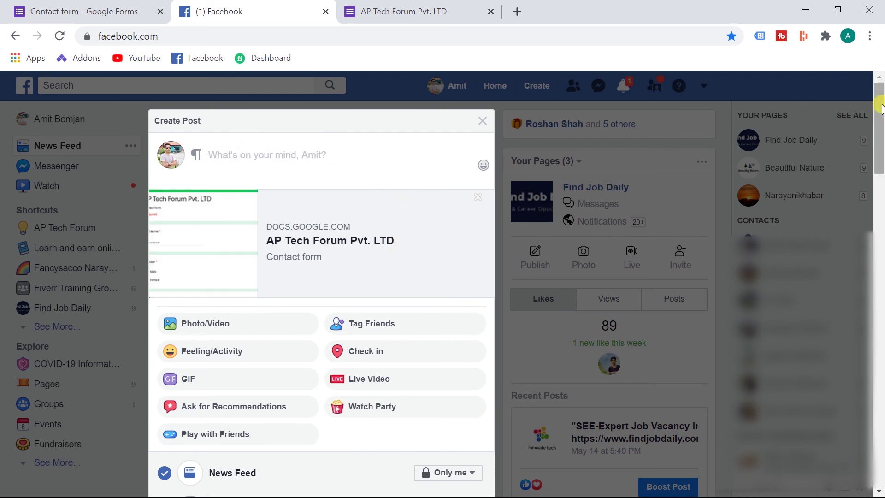
left_click_drag(880, 107, 879, 138)
left_click(407, 342)
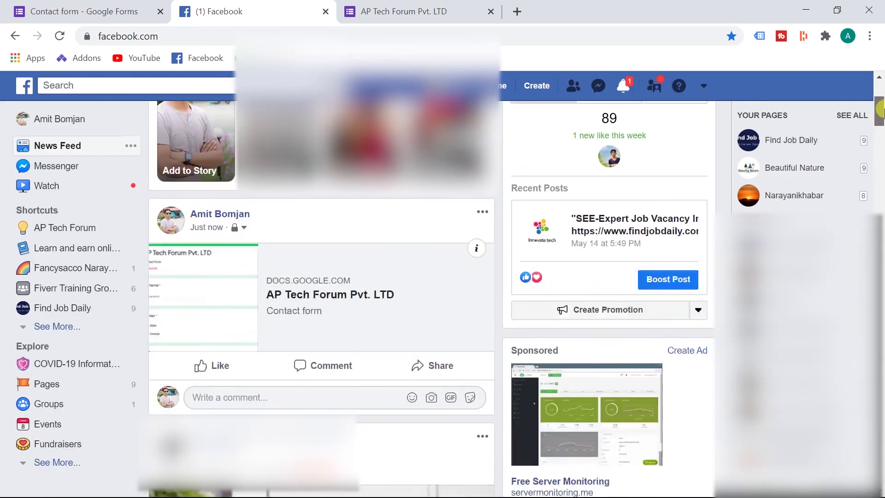
left_click(286, 284)
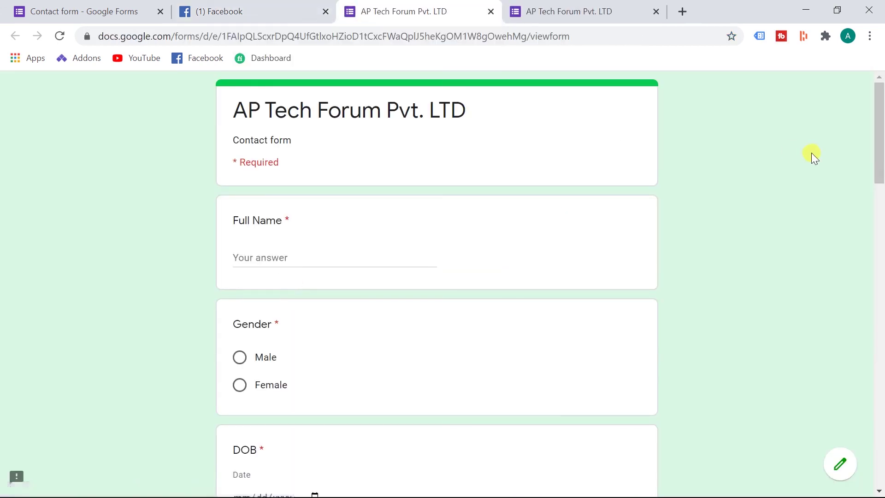
Enter the respondent's full name and set DOB to 07/08/2020
mouse_move(881, 125)
left_mouse_down()
mouse_move(871, 247)
mouse_move(879, 124)
left_mouse_up()
left_click(279, 253)
type("Amit B")
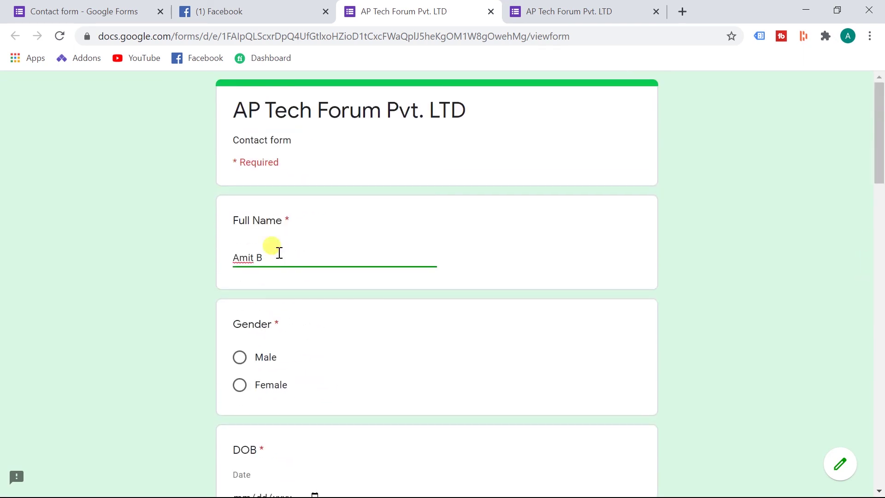
type("omjan")
scroll(278, 252, "down", 4)
left_click(315, 323)
left_click(263, 137)
left_click(319, 206)
left_click(304, 189)
Answer Address with 'Bharatpur' and Your Message with 'good'
scroll(291, 303, "down", 3)
left_click(290, 303)
type("Bharatpur")
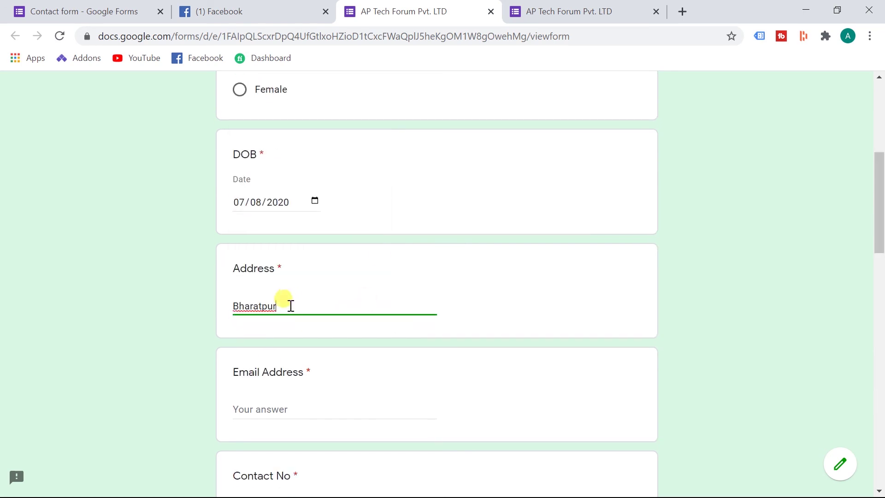
scroll(318, 99, "down", 15)
left_click(346, 257)
type("good")
Choose BBS for the required Education question and submit the response
left_click(253, 436)
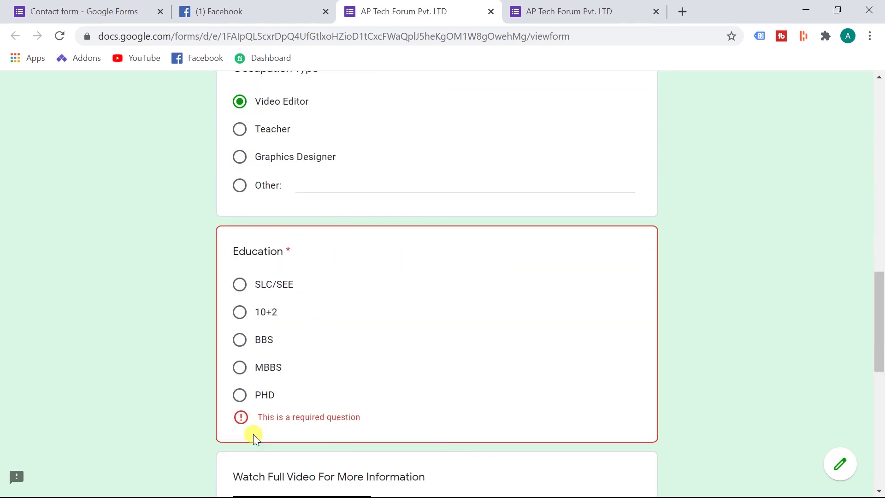
left_click_drag(881, 302, 880, 316)
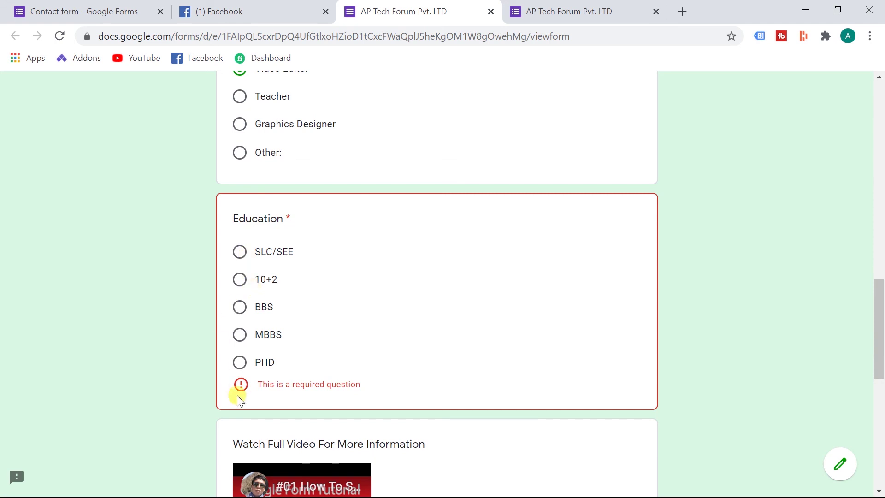
left_click(240, 308)
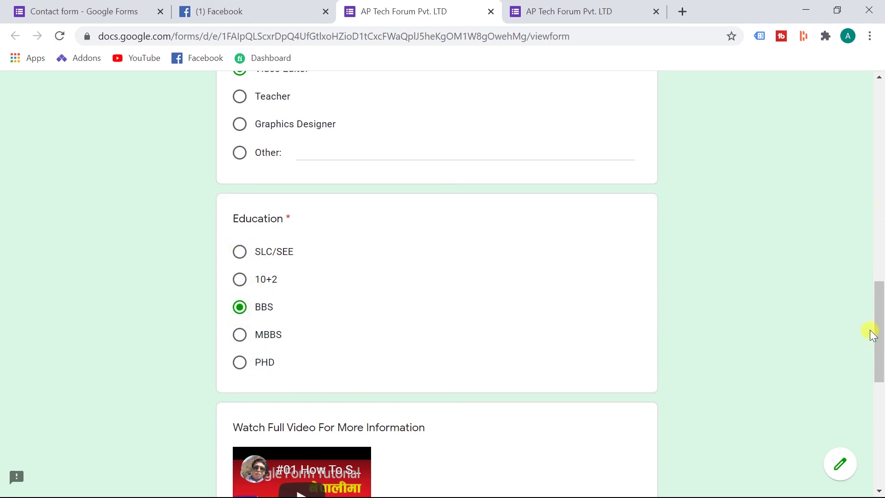
left_click_drag(878, 330, 880, 470)
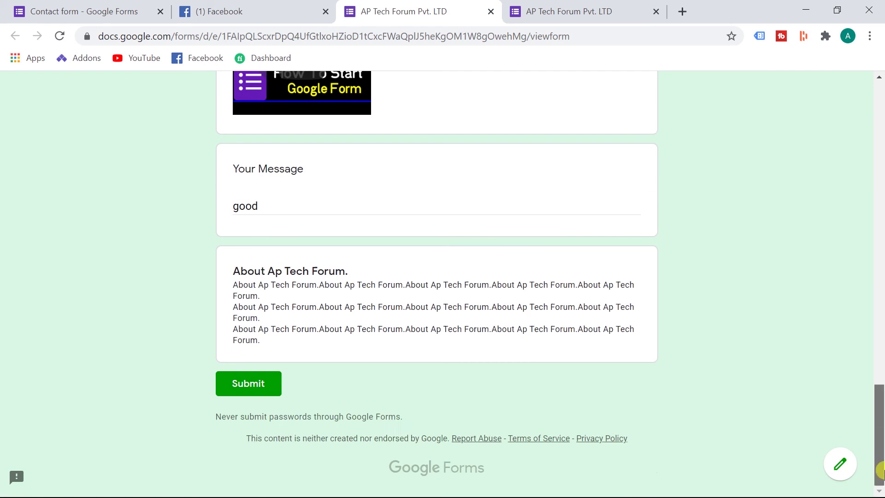
left_click(268, 388)
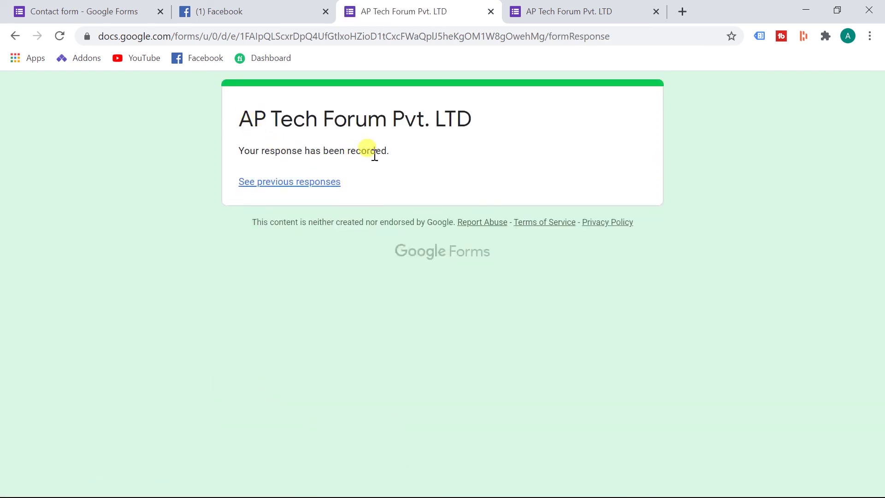
Highlight the response-recorded confirmation, then return to the editor's Send form dialog
left_click_drag(386, 152, 313, 150)
triple_click(320, 150)
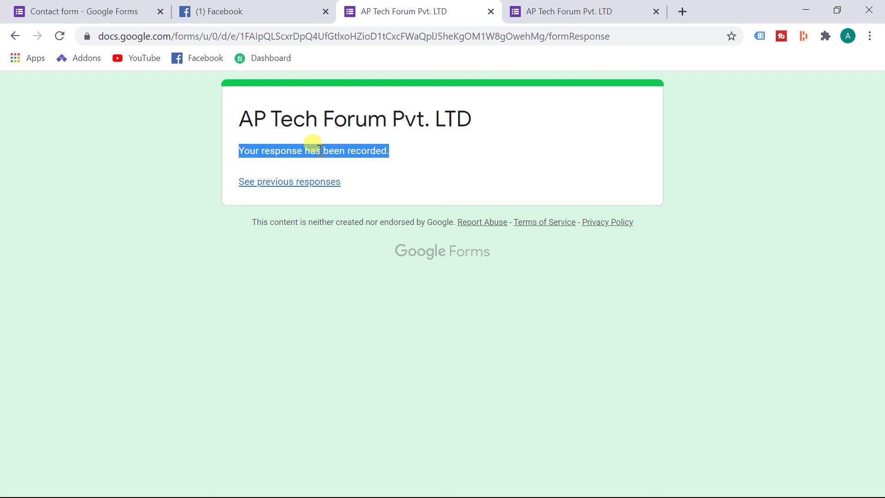
key("ctrl+1")
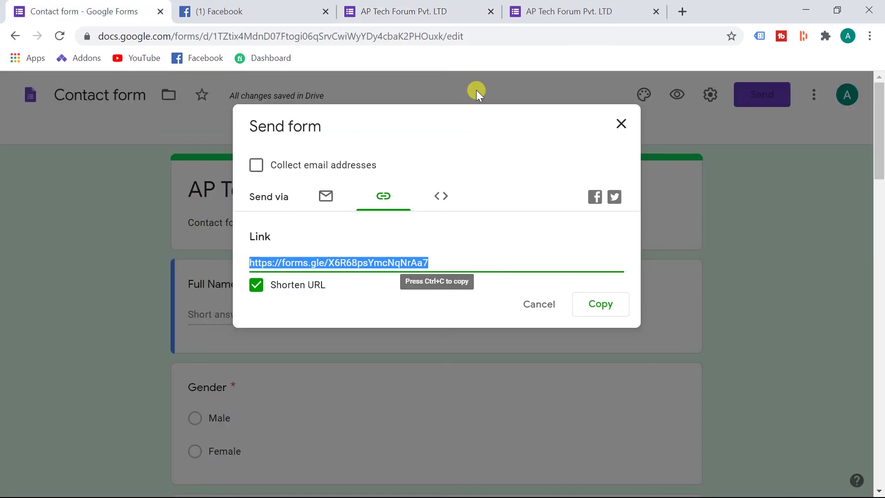